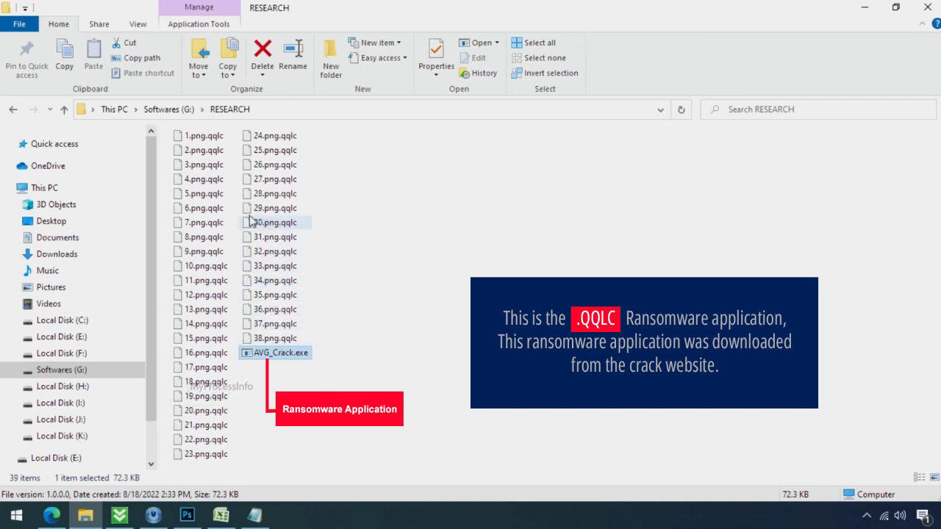
# Rename Testing IMG file by.png.qqlc to Testing IMG file by.png, accept the extension change, and close the image viewer.
pyautogui.click(211, 353)
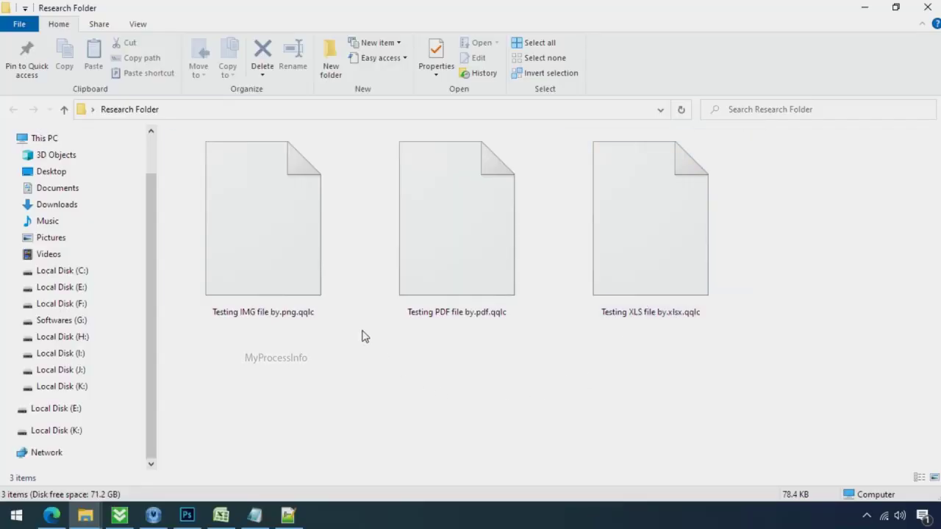
pyautogui.click(309, 301)
pyautogui.click(308, 312)
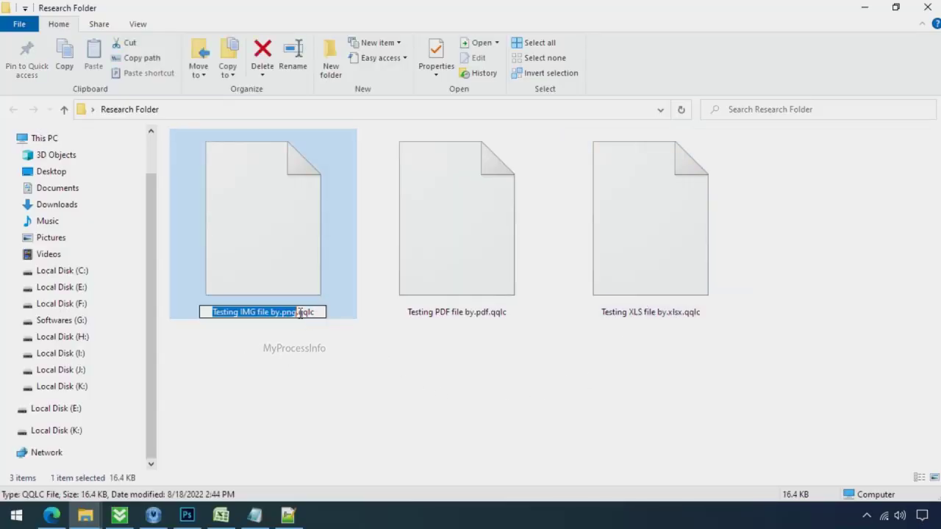
pyautogui.moveTo(295, 313); pyautogui.dragTo(323, 323)
pyautogui.press('BackSpace')
pyautogui.press('BackSpace')
pyautogui.press('Return')
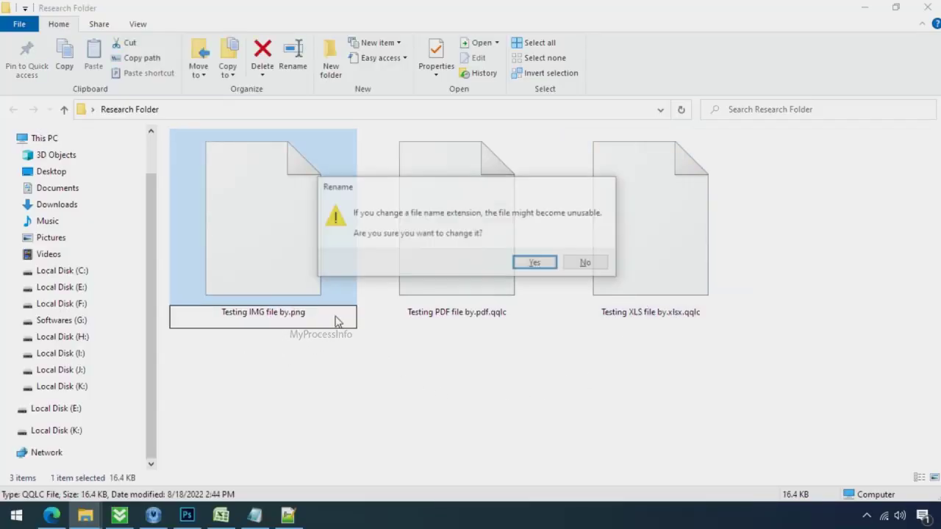
pyautogui.click(535, 263)
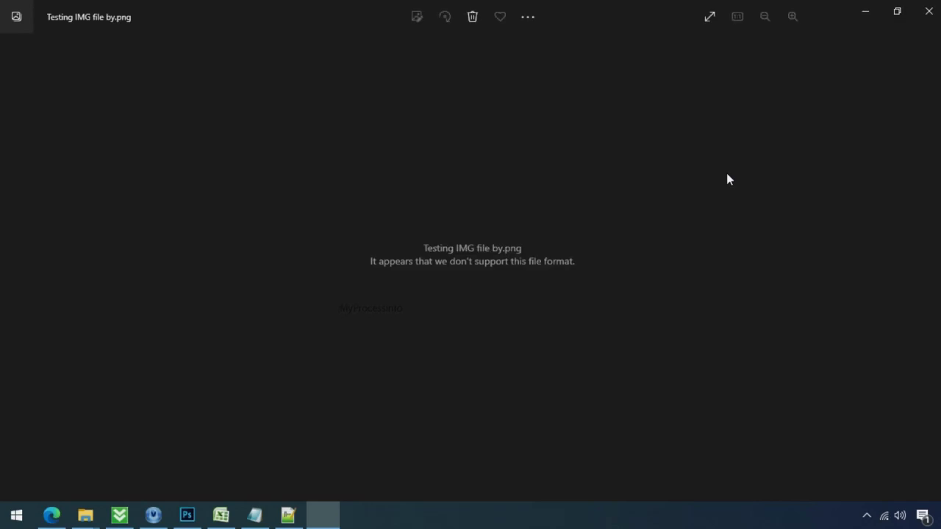
pyautogui.click(928, 11)
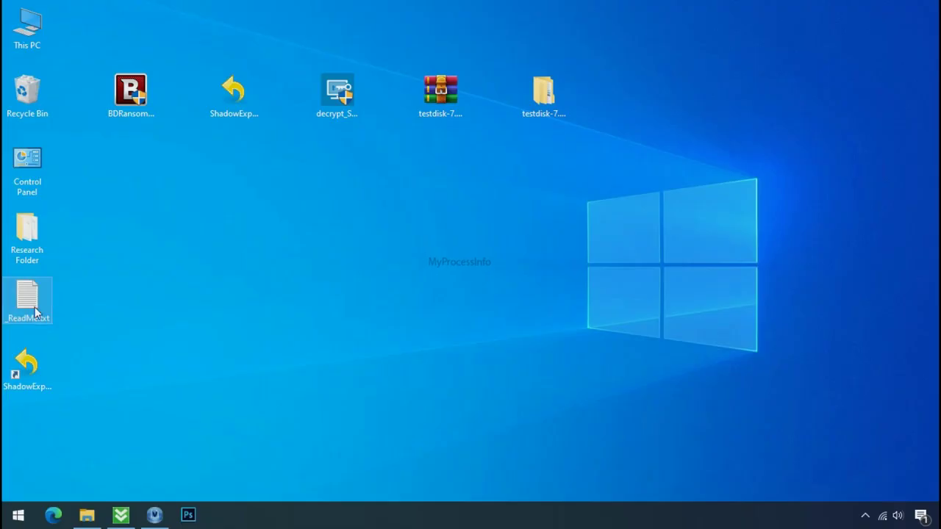
# Open the _ReadMe.txt ransom note, examine its contact e-mail addresses and personal ID, and close it.
pyautogui.doubleClick(34, 312)
pyautogui.scroll(-7, 287, 257)
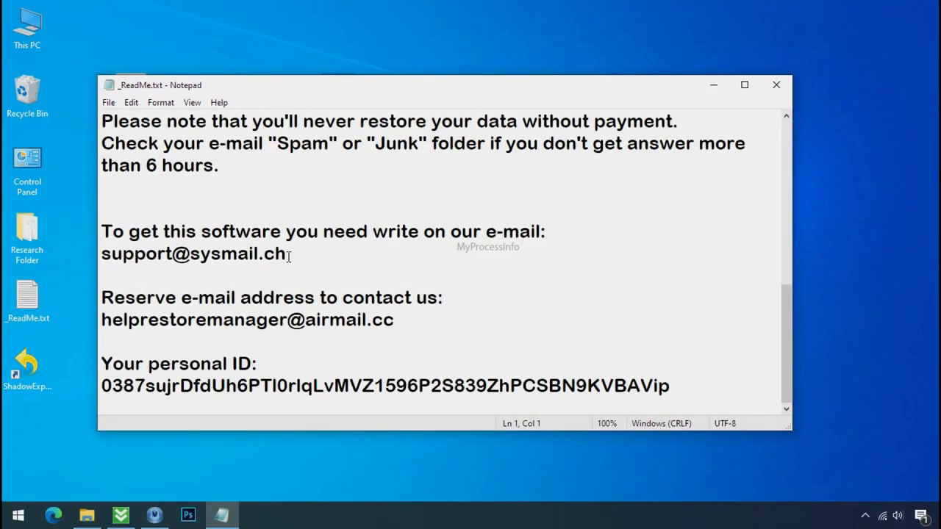
pyautogui.doubleClick(249, 257)
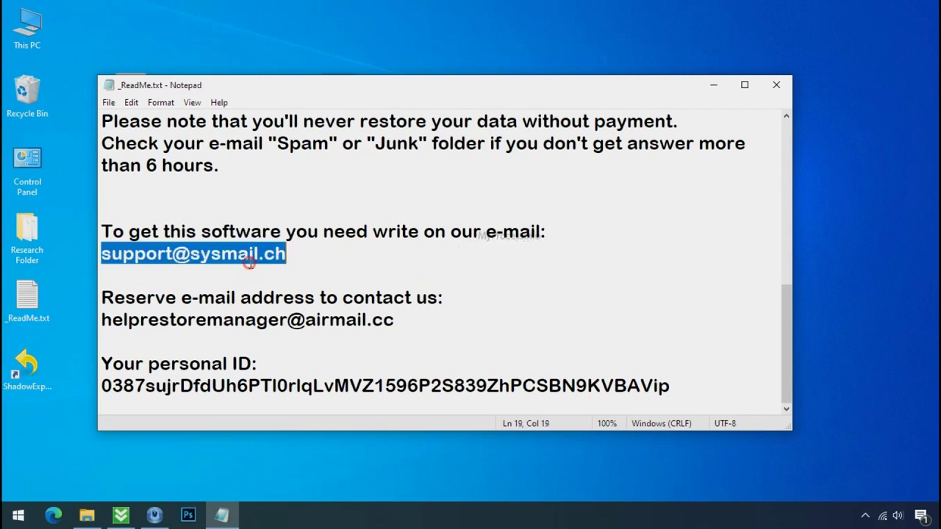
pyautogui.doubleClick(234, 318)
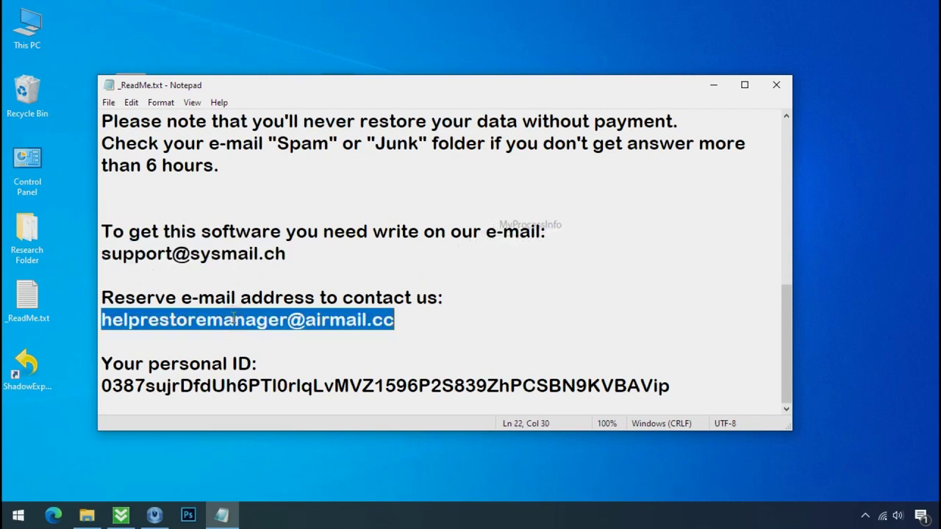
pyautogui.doubleClick(242, 386)
pyautogui.scroll(7, 276, 353)
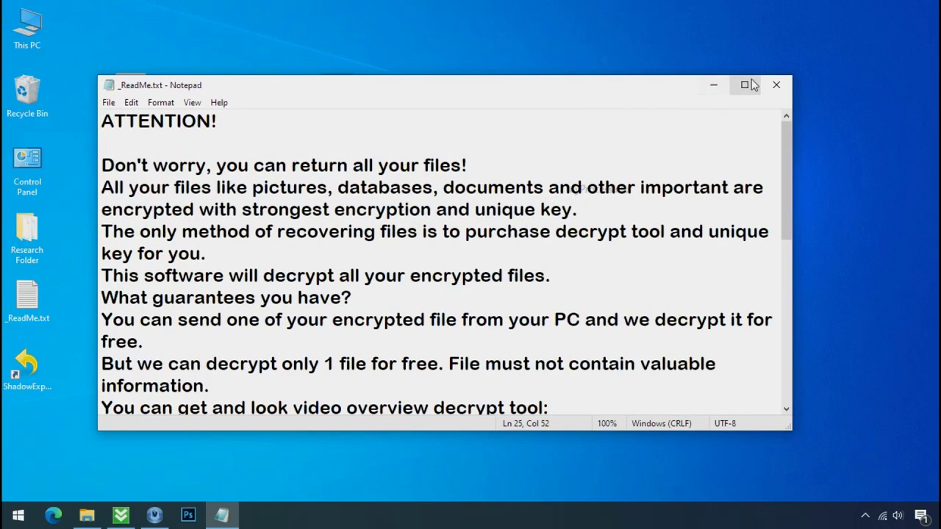
pyautogui.click(777, 88)
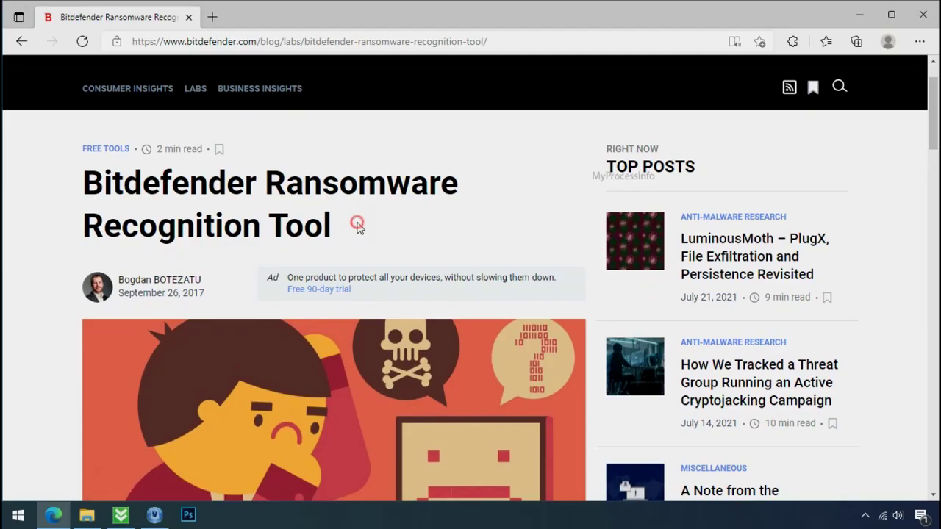
# Download the Bitdefender Ransomware Recognition Tool from its blog page and put the browser away.
pyautogui.scroll(-5, 359, 230)
pyautogui.scroll(-3, 359, 232)
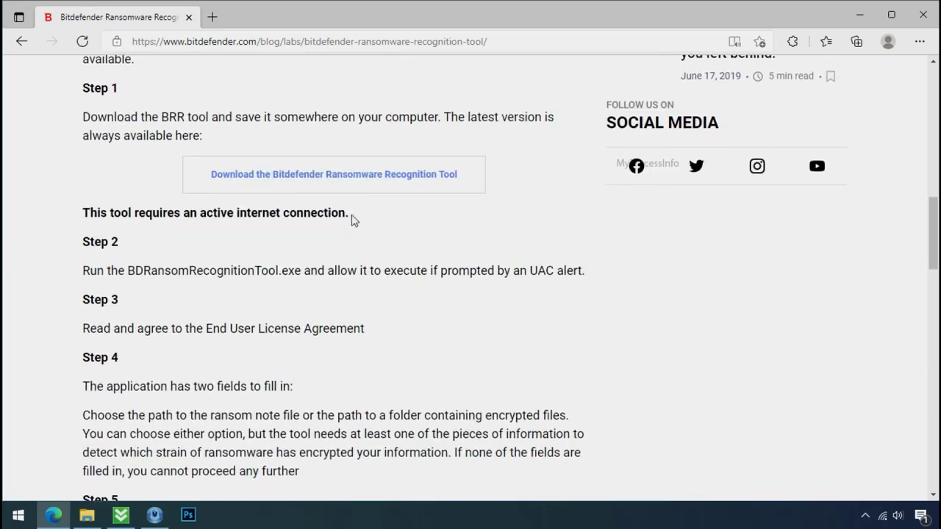
pyautogui.click(346, 183)
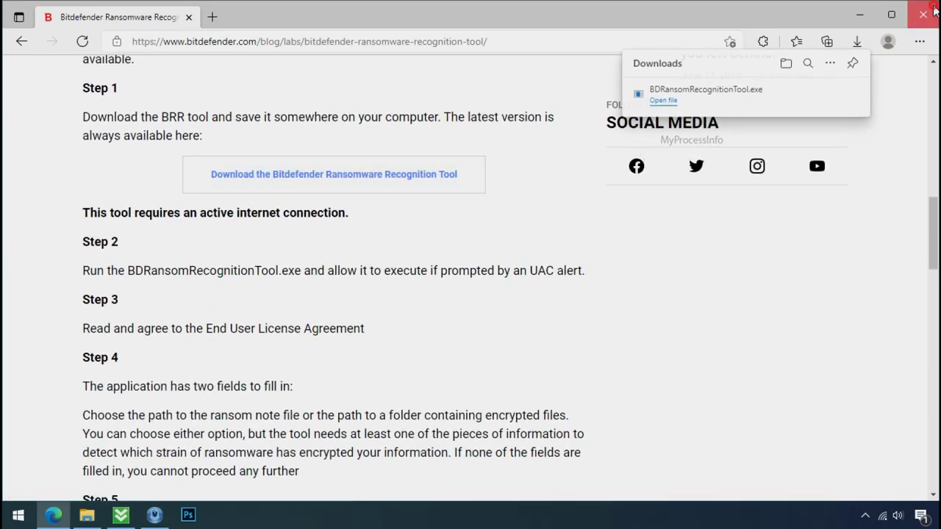
pyautogui.click(859, 16)
# Run BDRansomRecognitionTool.exe, agree to the license, and set the desktop's _ReadMe.txt as the ransom note path.
pyautogui.doubleClick(133, 97)
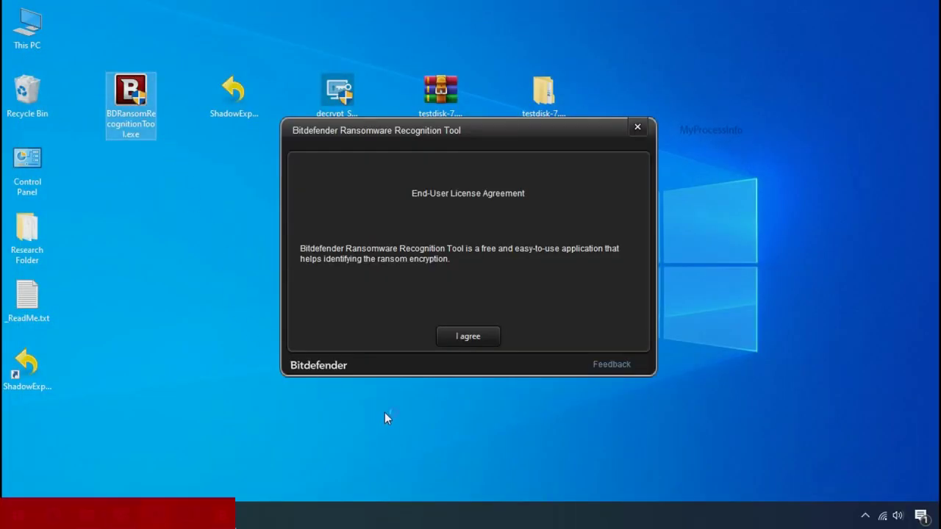
pyautogui.click(468, 339)
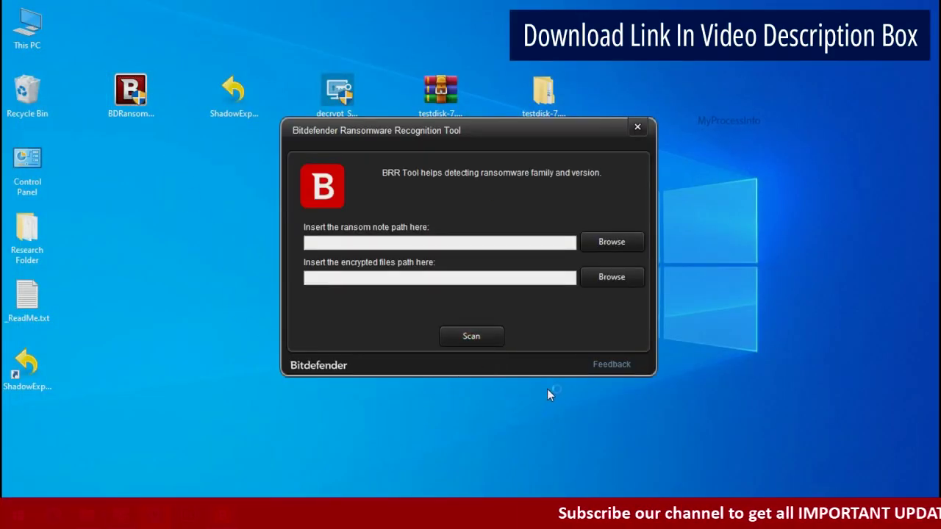
pyautogui.click(612, 244)
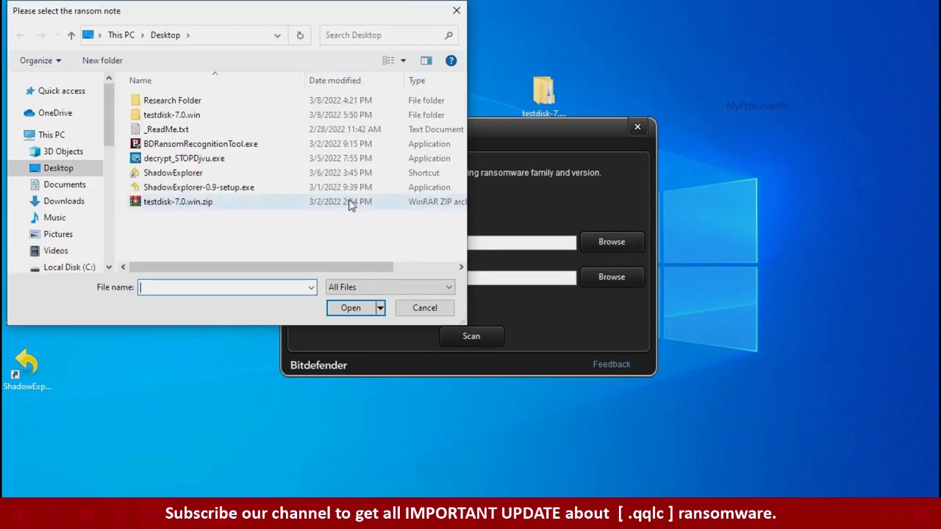
pyautogui.click(176, 130)
pyautogui.doubleClick(176, 130)
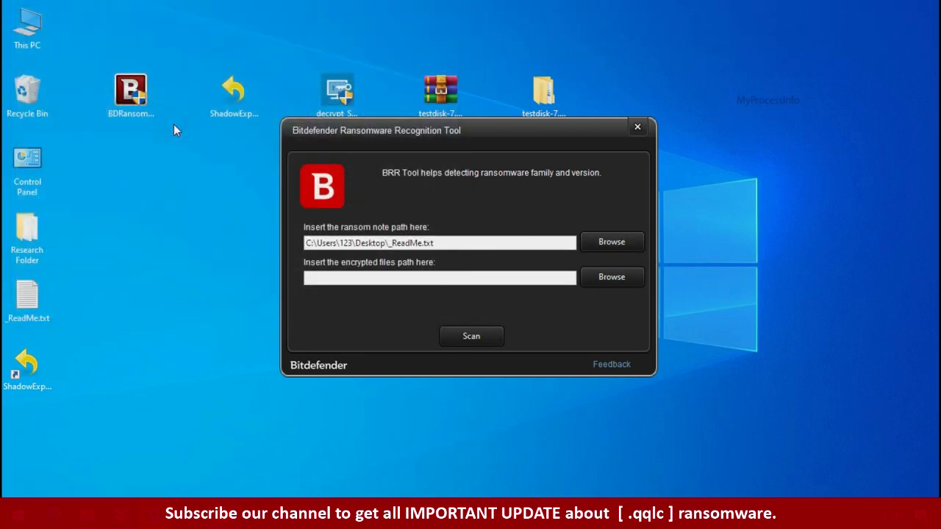
# Scan the ransom note to identify the ransomware family, and close the results and the recognition tool.
pyautogui.click(471, 344)
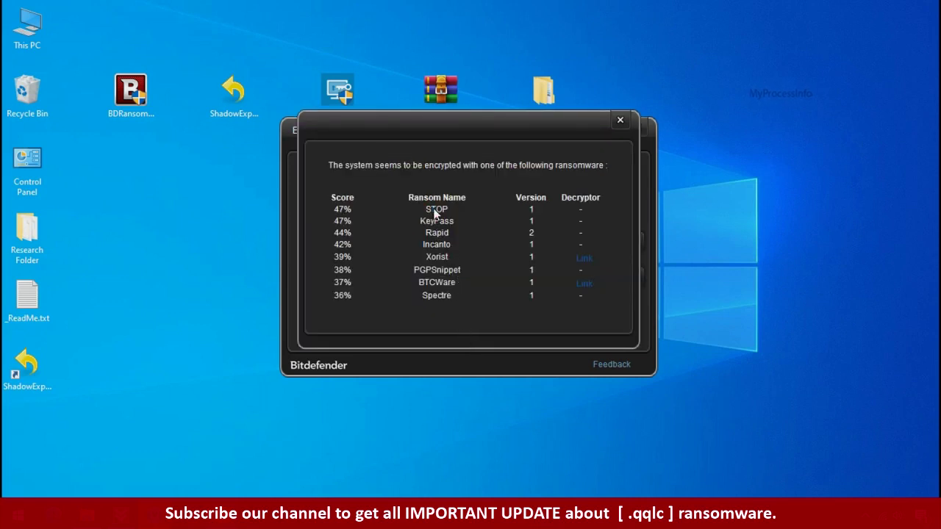
pyautogui.click(620, 121)
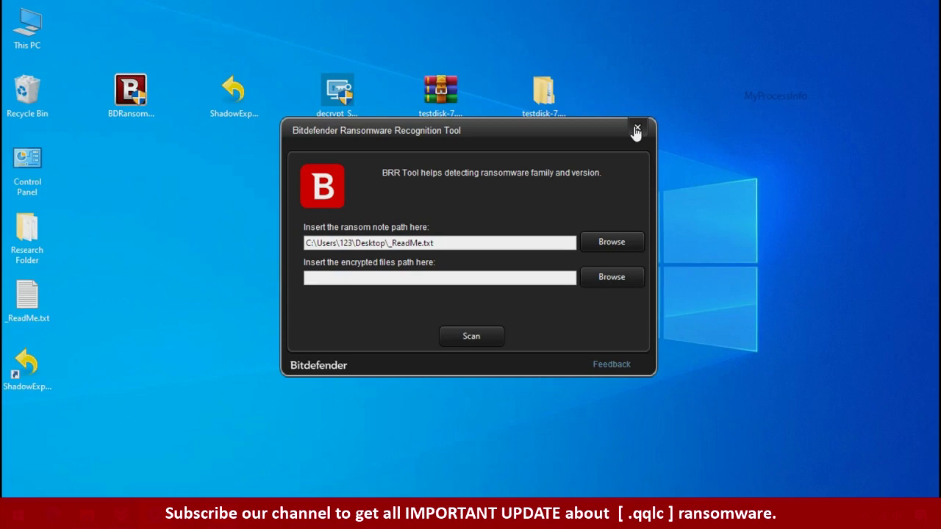
pyautogui.click(637, 130)
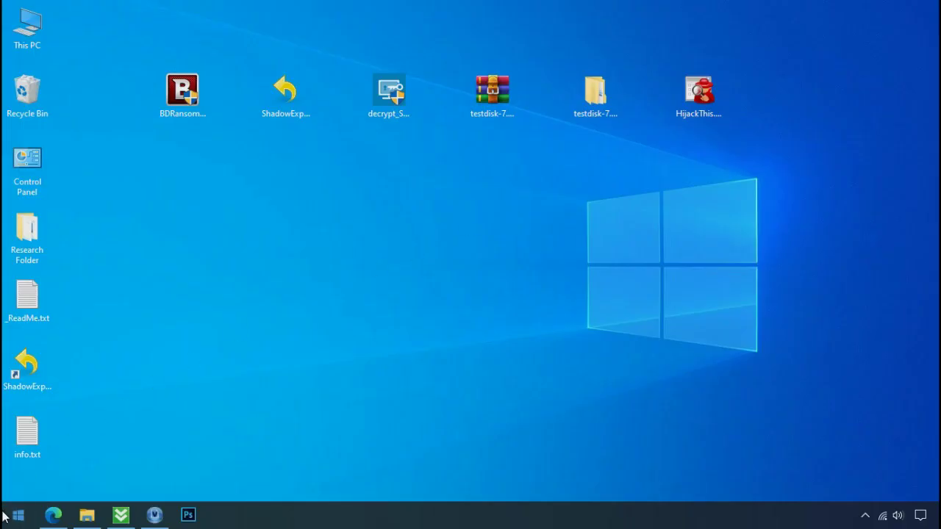
# Go to the %LOCALAPPDATA% folder and open its 81a1k05d-1a41-6523-5ad4xe45ff5ew0 subfolder.
pyautogui.click(4, 516)
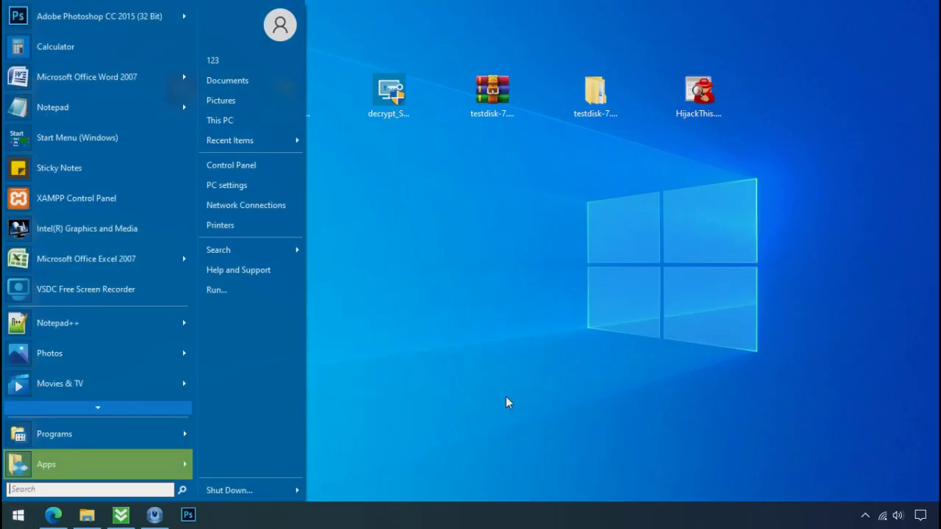
pyautogui.write('%LOCAL')
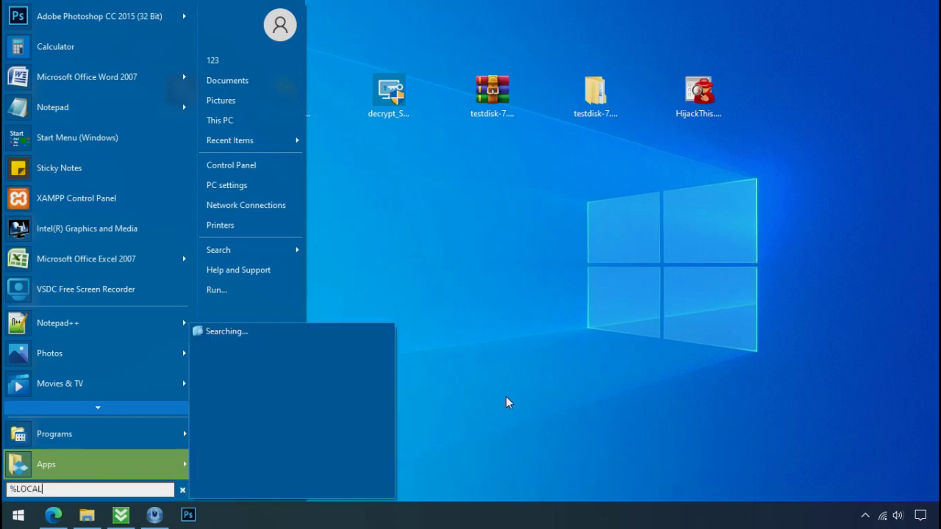
pyautogui.write('APPDATA%')
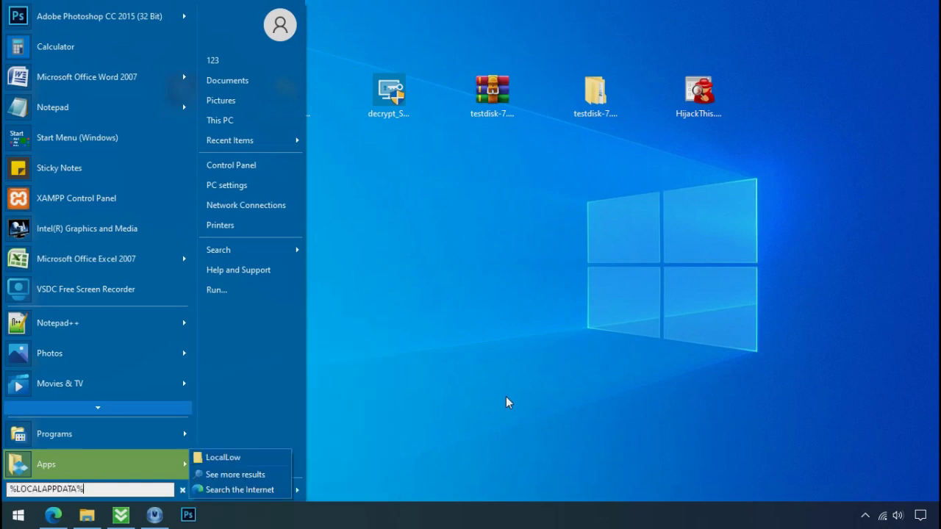
pyautogui.press('Return')
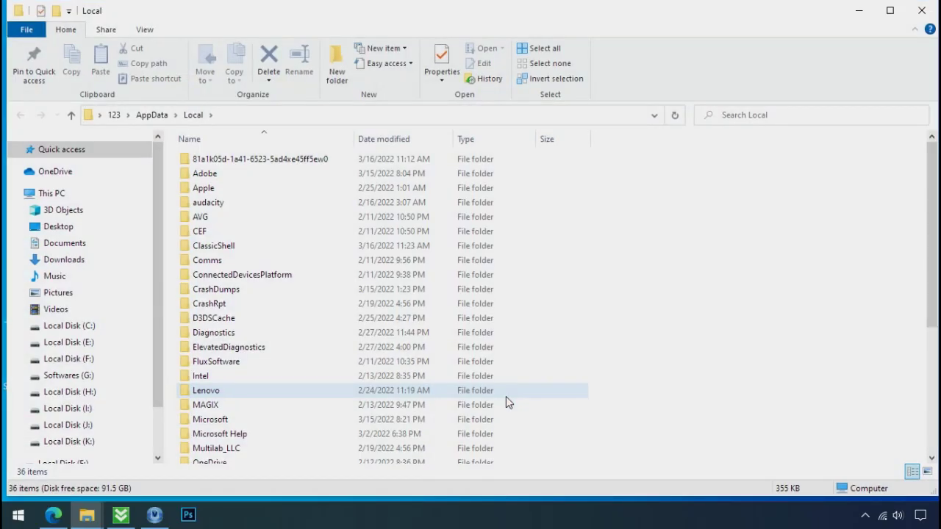
pyautogui.click(567, 163)
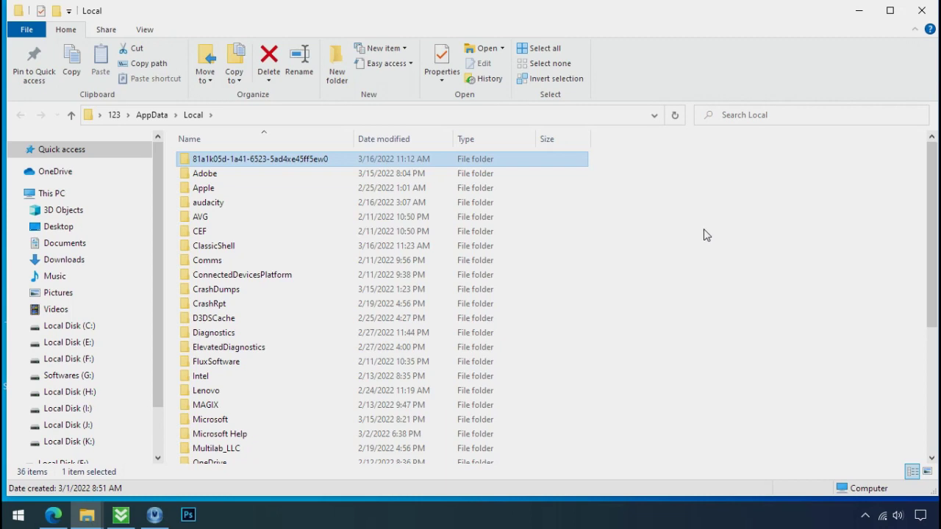
pyautogui.doubleClick(254, 163)
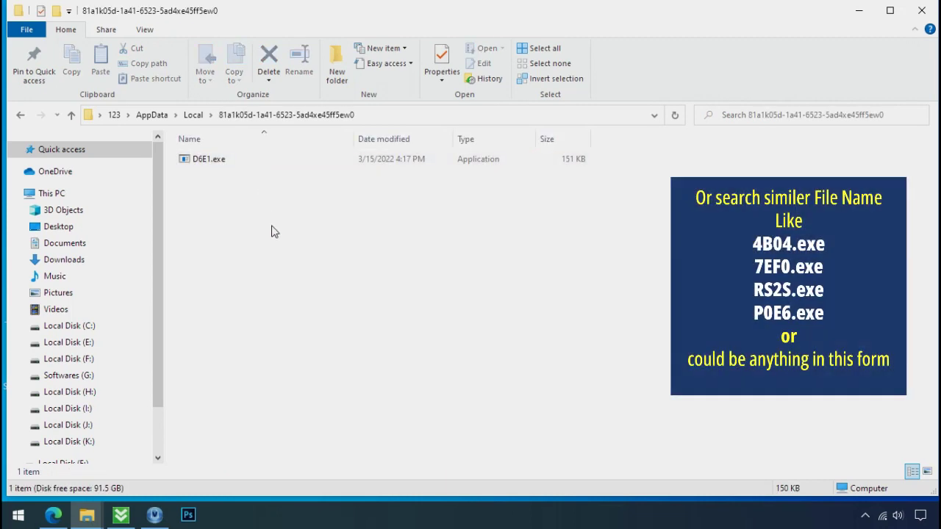
# Try to delete D6E1.exe, retrying the deletion, and close the folder window.
pyautogui.click(188, 164)
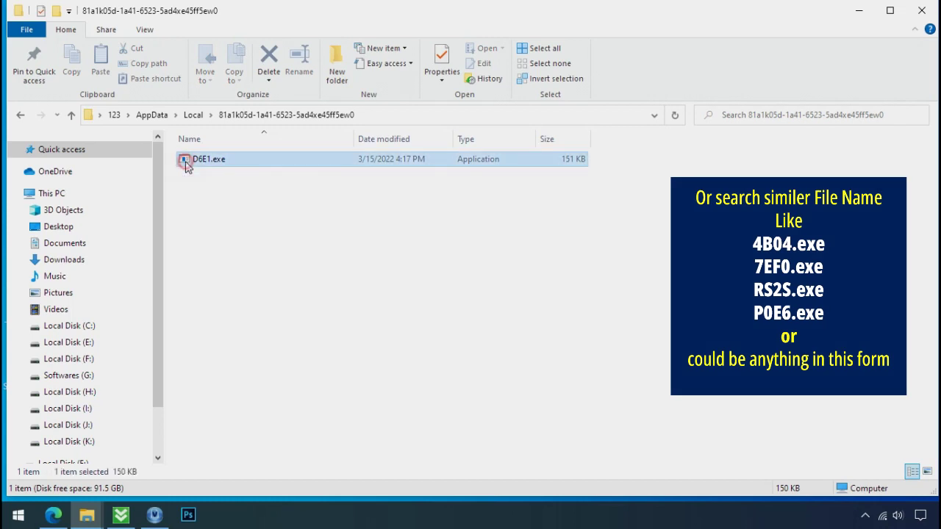
pyautogui.rightClick(210, 166)
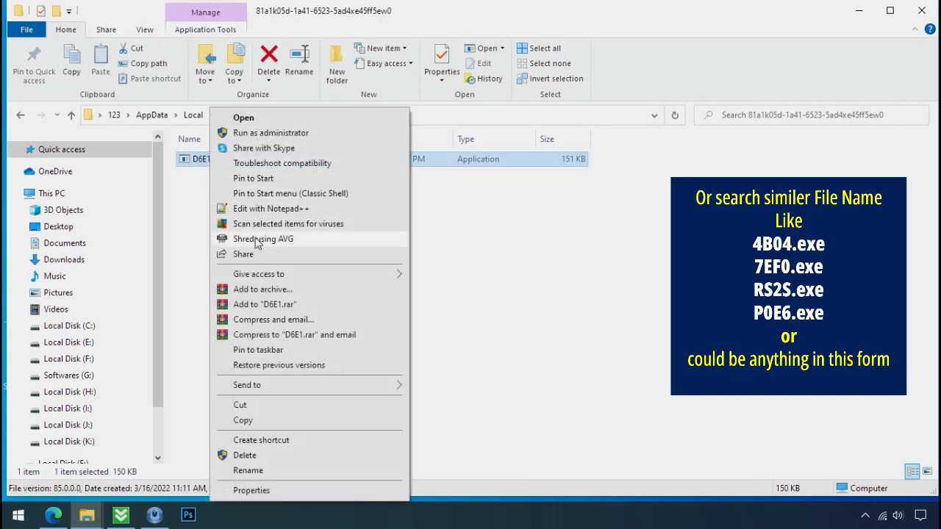
pyautogui.click(292, 455)
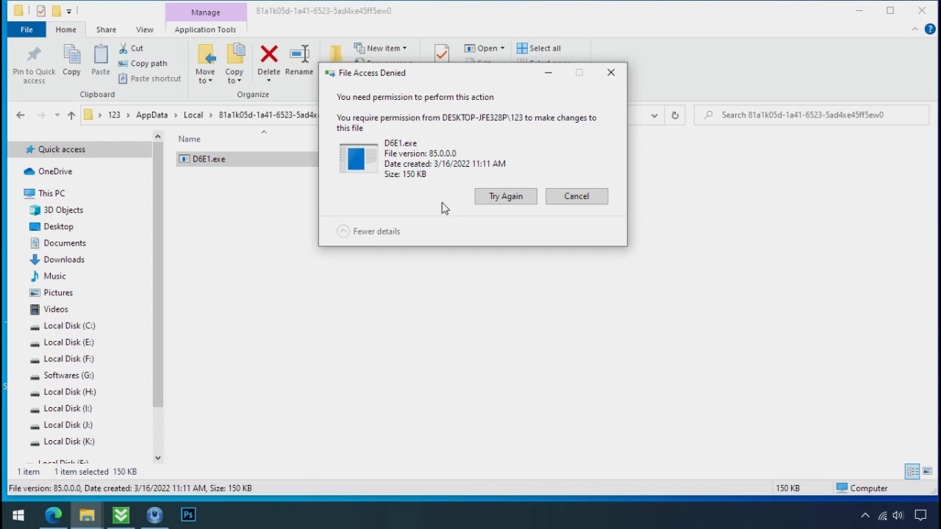
pyautogui.click(504, 198)
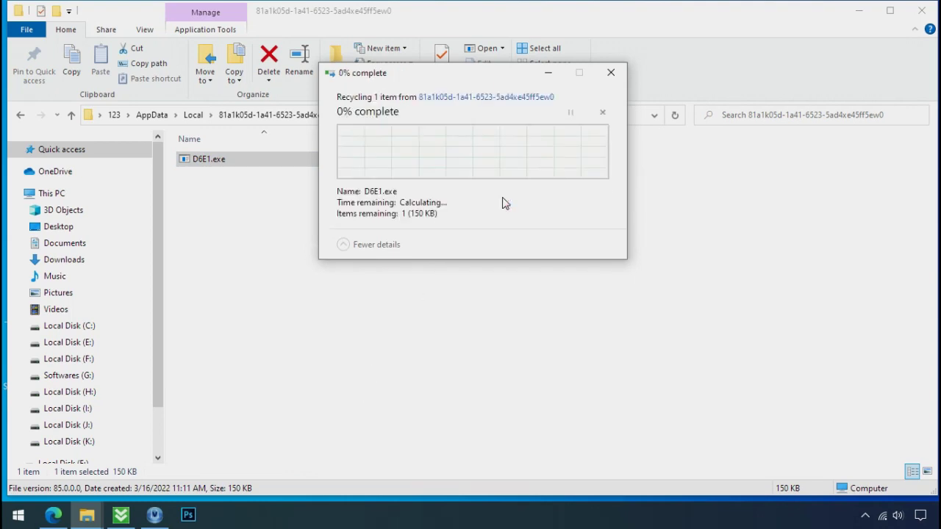
pyautogui.click(504, 199)
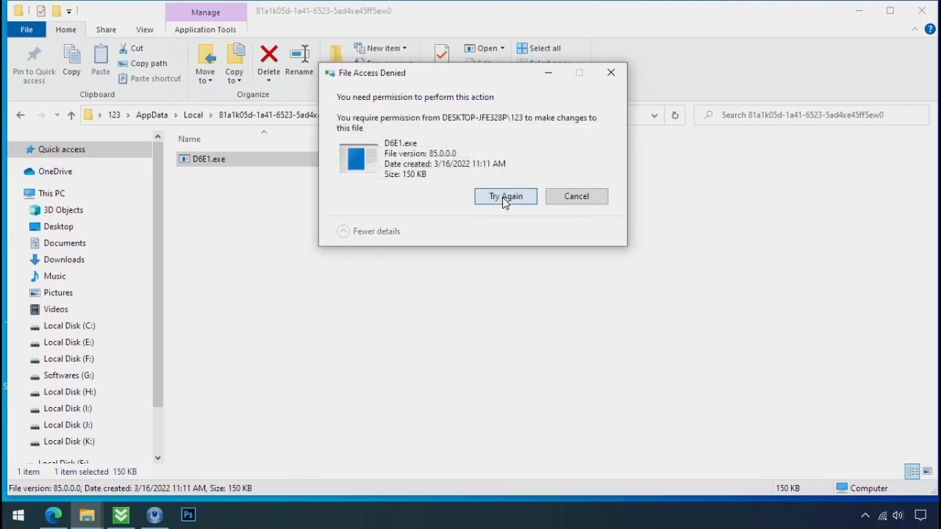
pyautogui.click(505, 199)
pyautogui.click(610, 72)
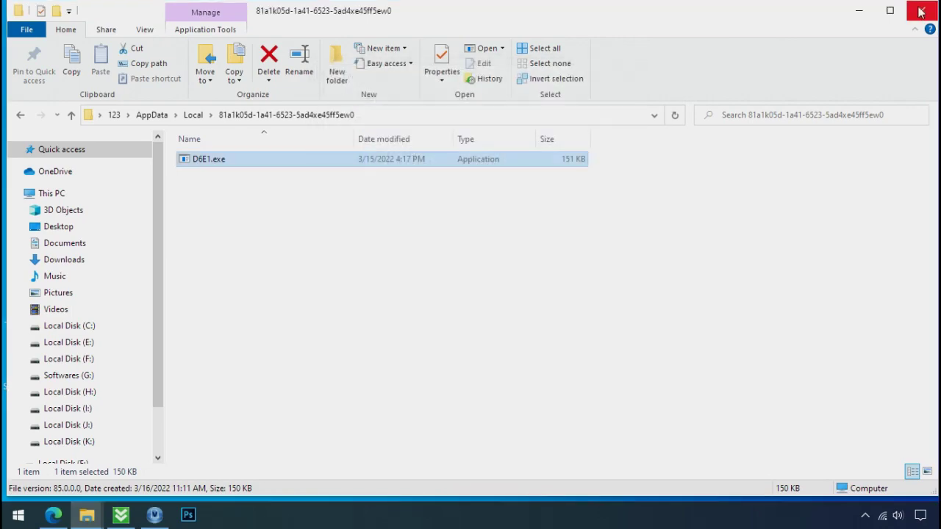
pyautogui.click(922, 10)
# Open Task Manager and end both running D6E1.exe (32 bit) processes.
pyautogui.rightClick(711, 517)
pyautogui.click(728, 444)
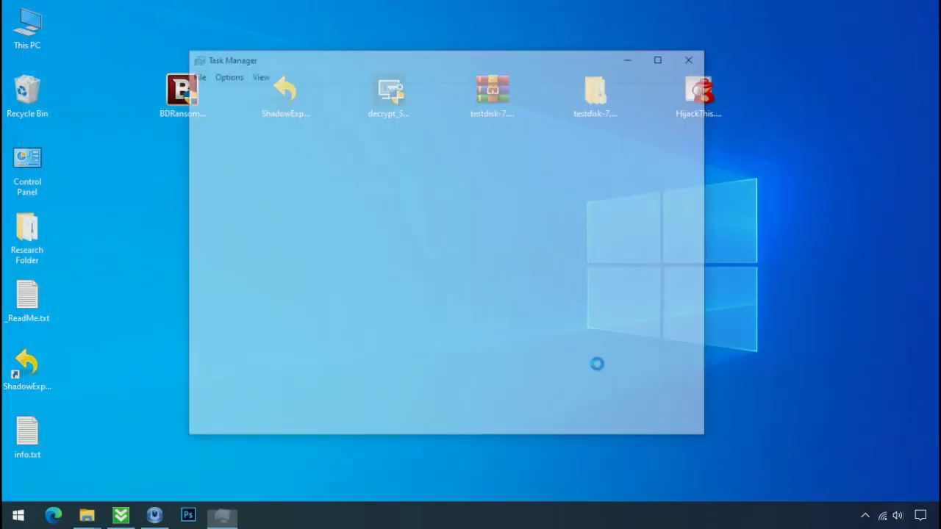
pyautogui.scroll(-1, 286, 196)
pyautogui.scroll(-4, 286, 197)
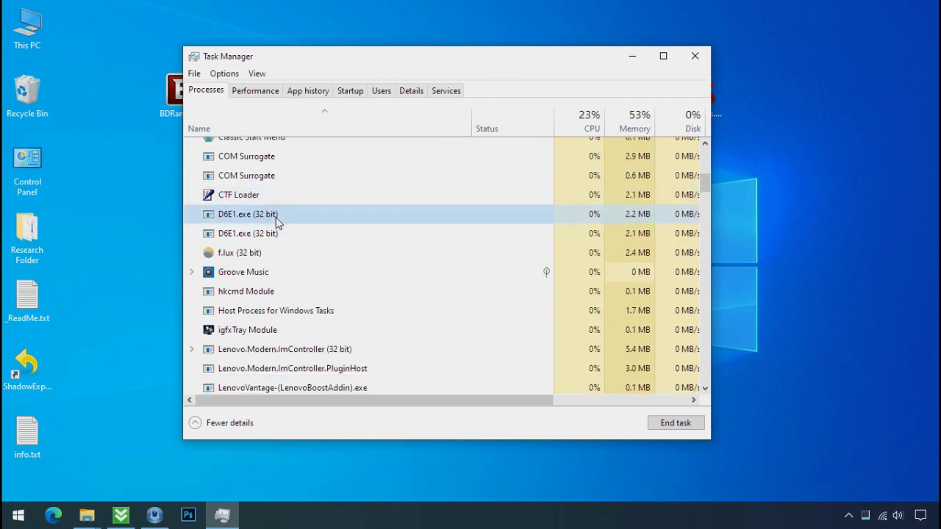
pyautogui.rightClick(278, 240)
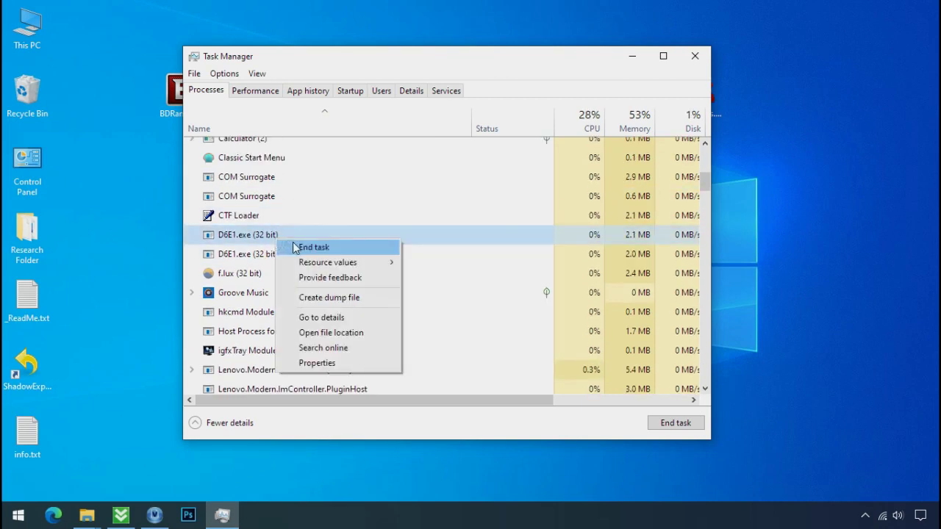
pyautogui.click(294, 247)
pyautogui.rightClick(279, 241)
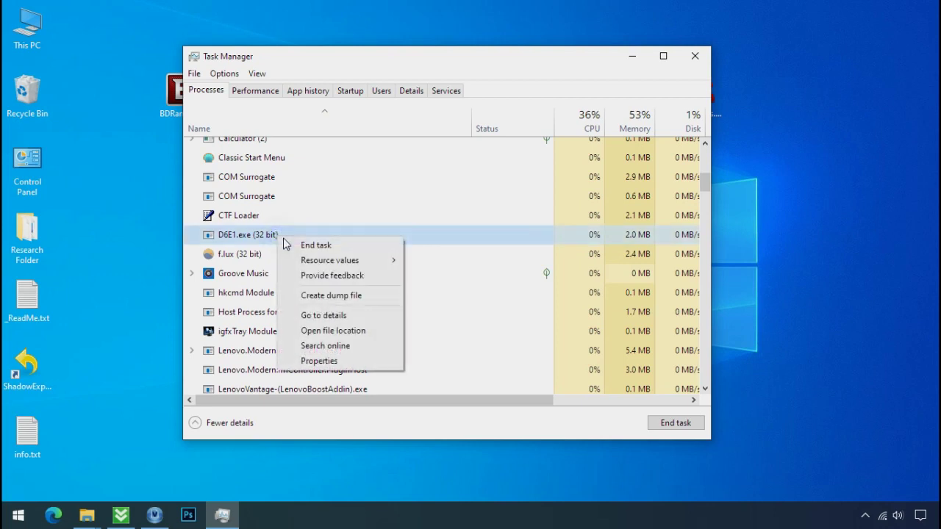
pyautogui.click(295, 246)
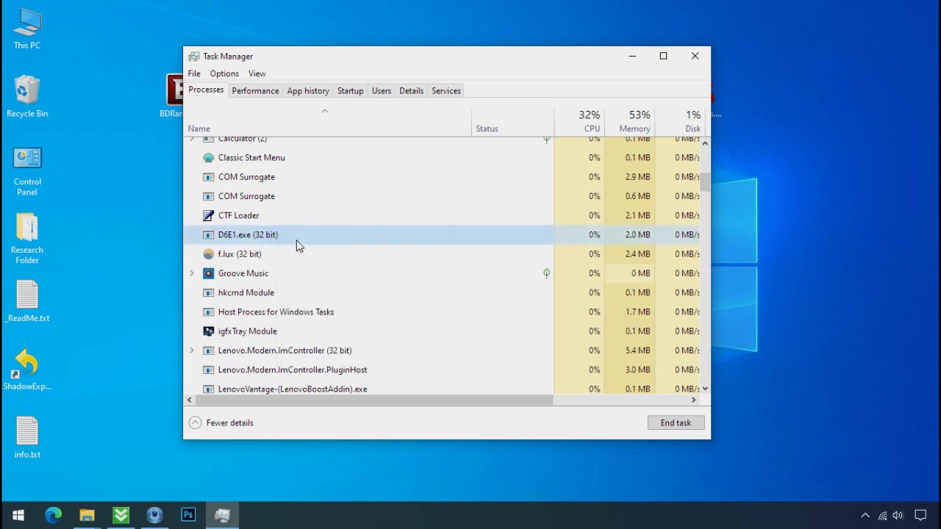
# Disable the D6E1.exe startup entry in Task Manager.
pyautogui.click(350, 91)
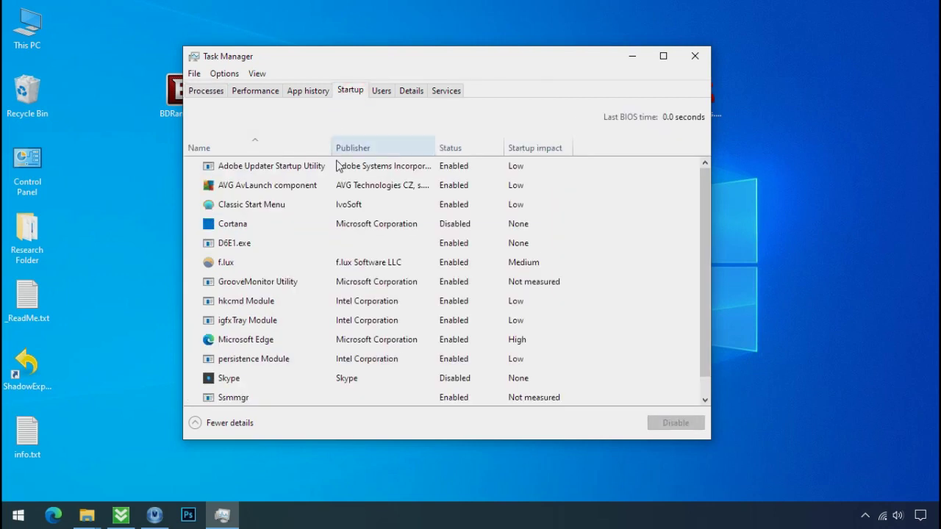
pyautogui.click(319, 244)
pyautogui.rightClick(319, 241)
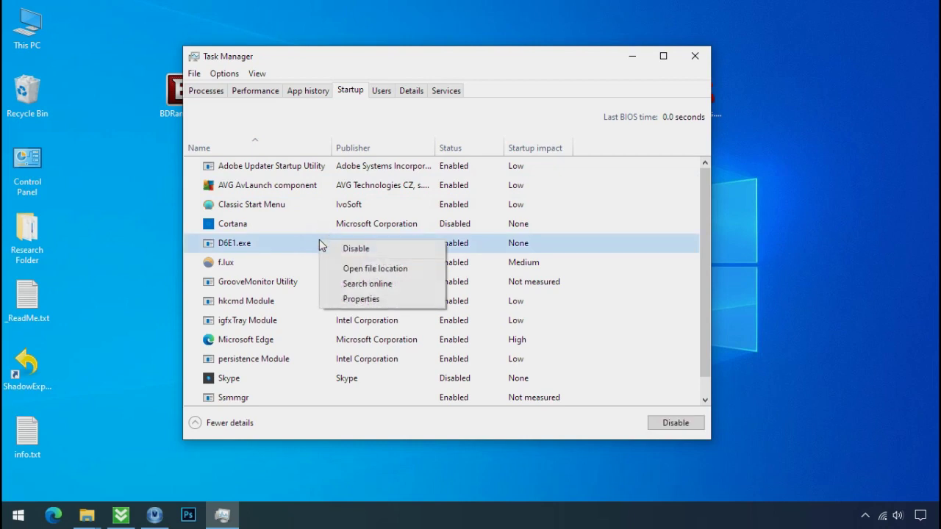
pyautogui.click(329, 248)
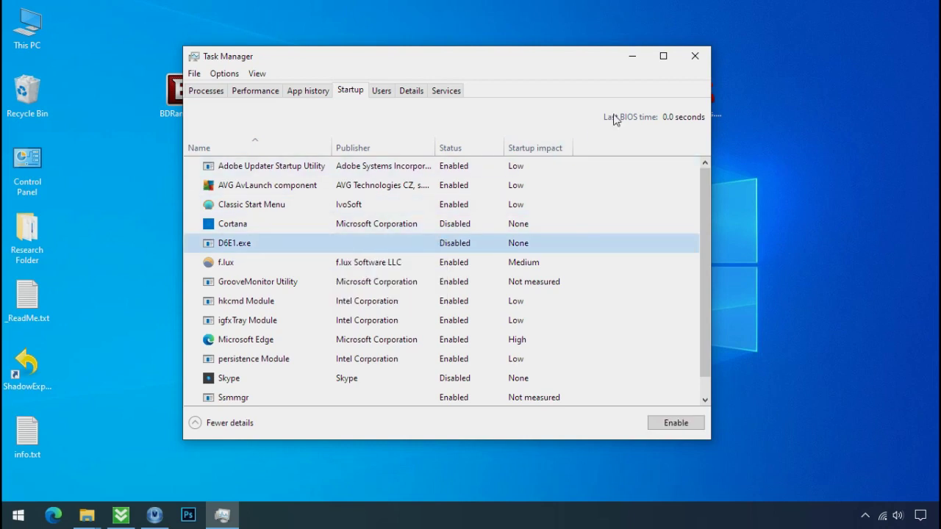
# Close Task Manager and delete D6E1.exe from the 81a1k05d-1a41-6523-5ad4xe45ff5ew0 folder.
pyautogui.click(695, 55)
pyautogui.rightClick(225, 164)
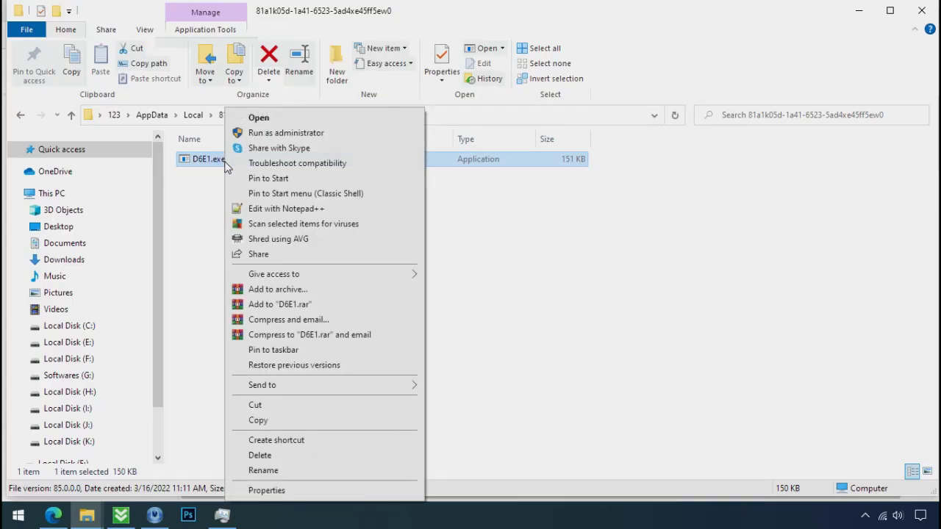
pyautogui.click(283, 456)
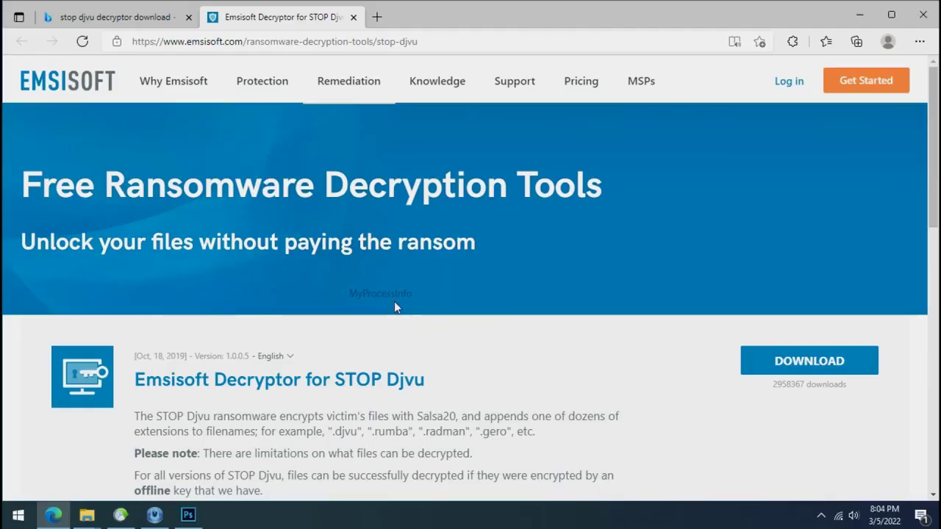
# Download the Emsisoft Decryptor for STOP Djvu from its Emsisoft page and close the browser.
pyautogui.scroll(-1, 607, 365)
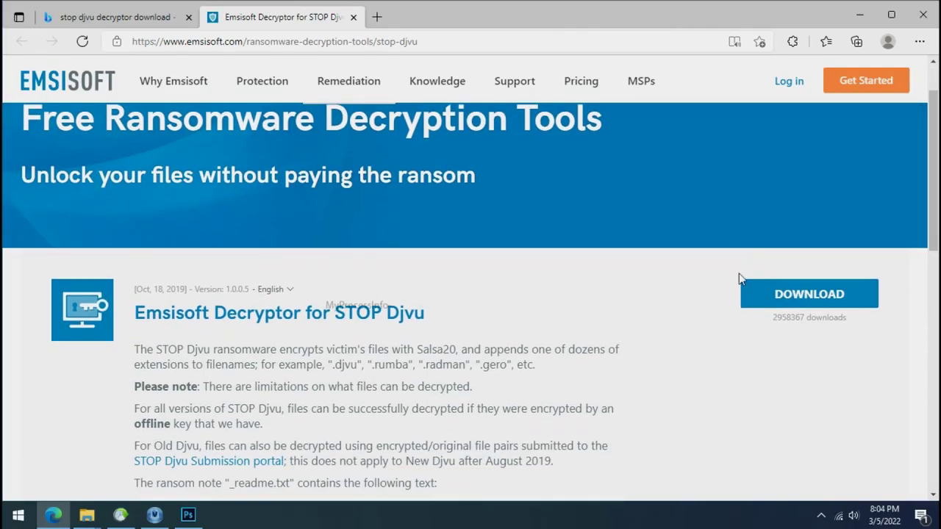
pyautogui.click(806, 299)
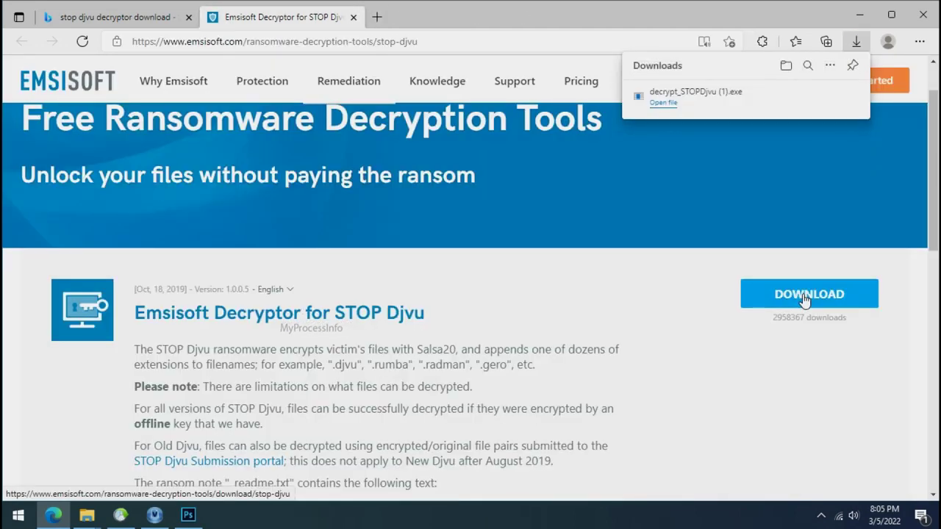
pyautogui.click(921, 16)
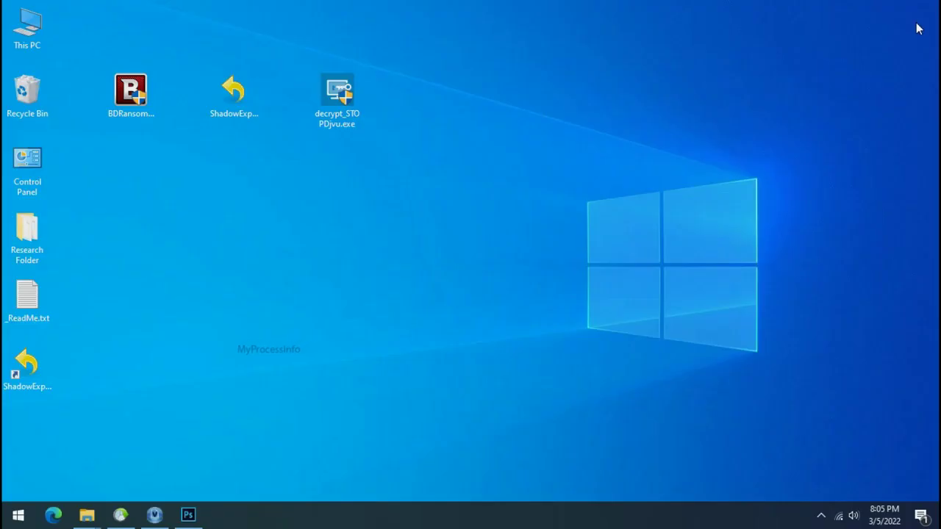
# Run decrypt_STOPDjvu.exe from the desktop, agree to the license terms and accept the disclaimer.
pyautogui.doubleClick(345, 101)
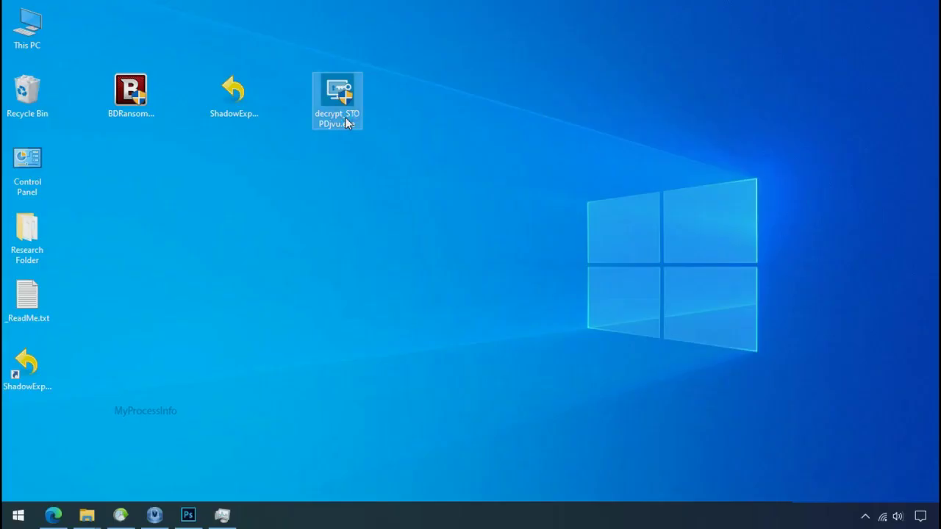
pyautogui.doubleClick(344, 110)
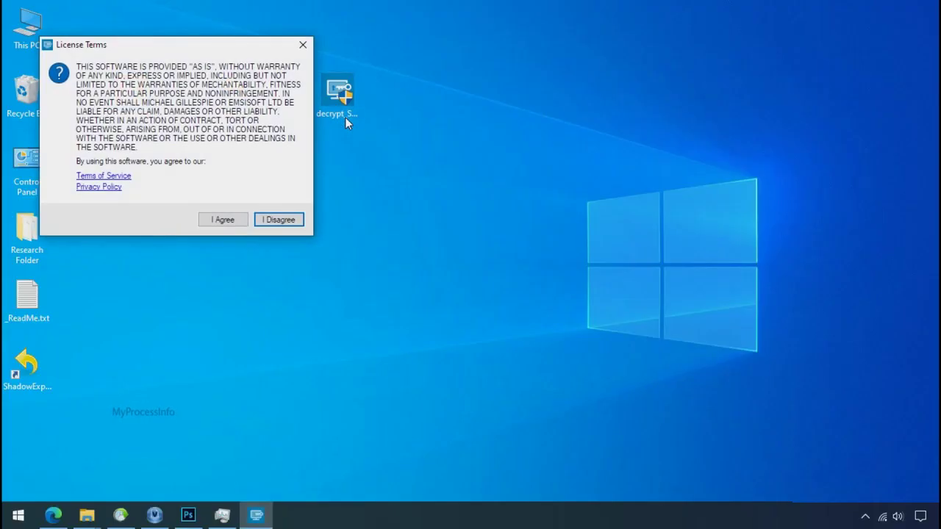
pyautogui.click(223, 221)
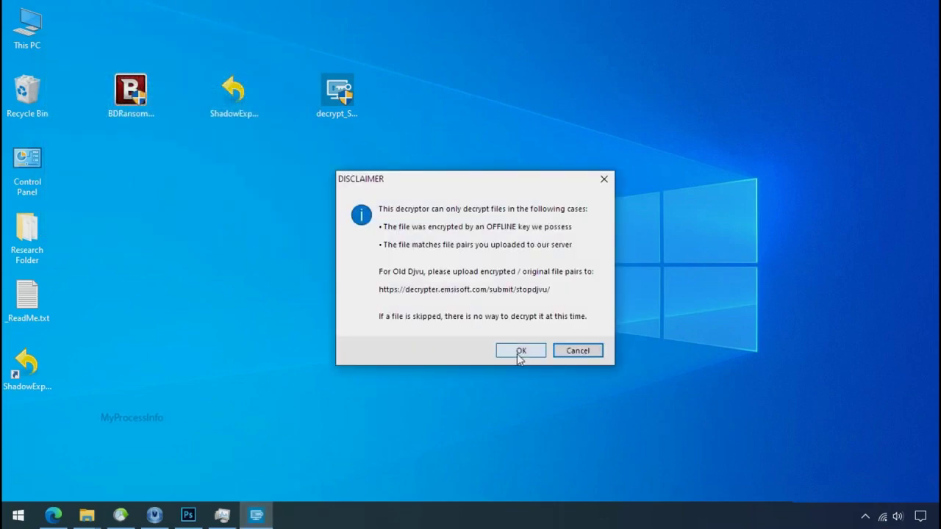
pyautogui.click(520, 352)
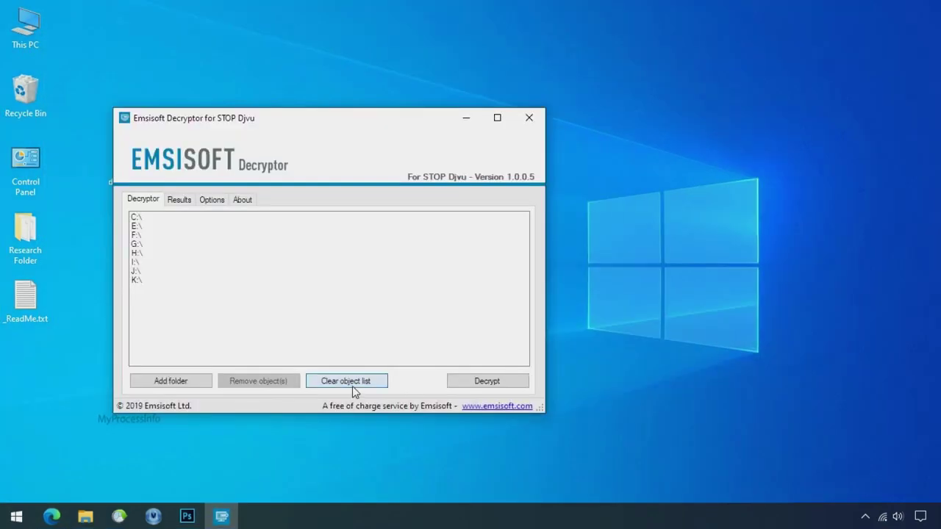
# Clear the decryptor's object list, add the desktop's Research Folder and start decrypting it.
pyautogui.click(353, 386)
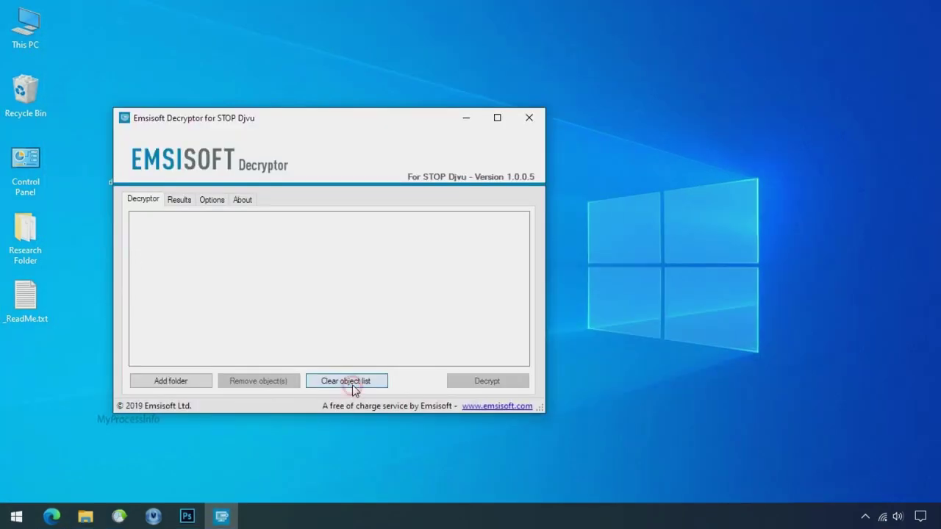
pyautogui.click(172, 381)
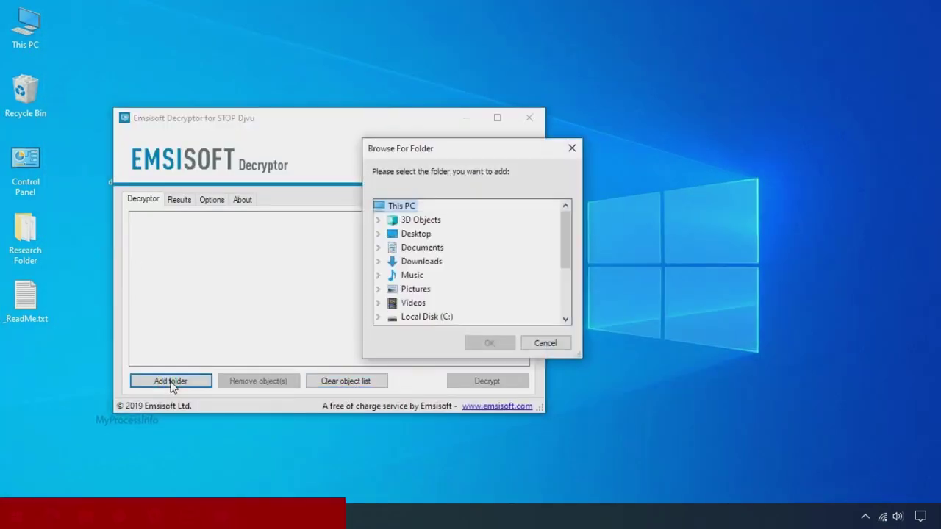
pyautogui.click(416, 234)
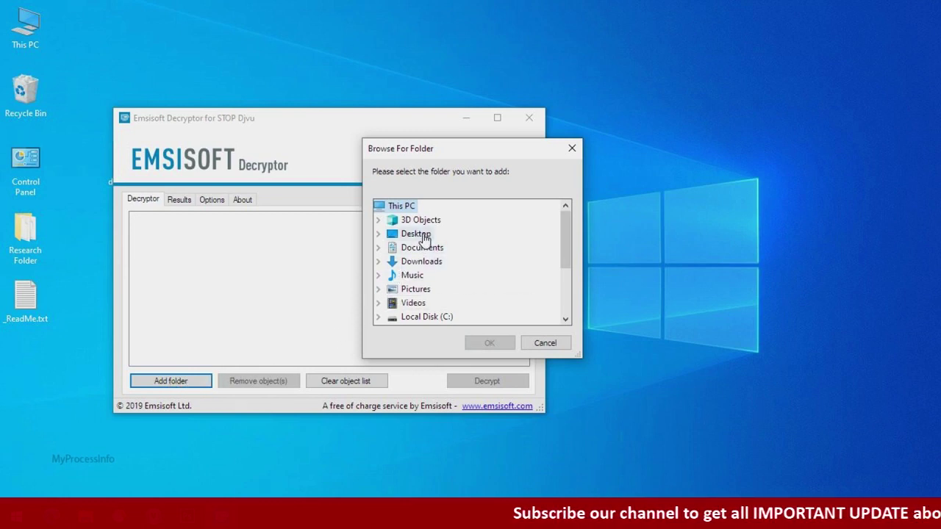
pyautogui.click(434, 248)
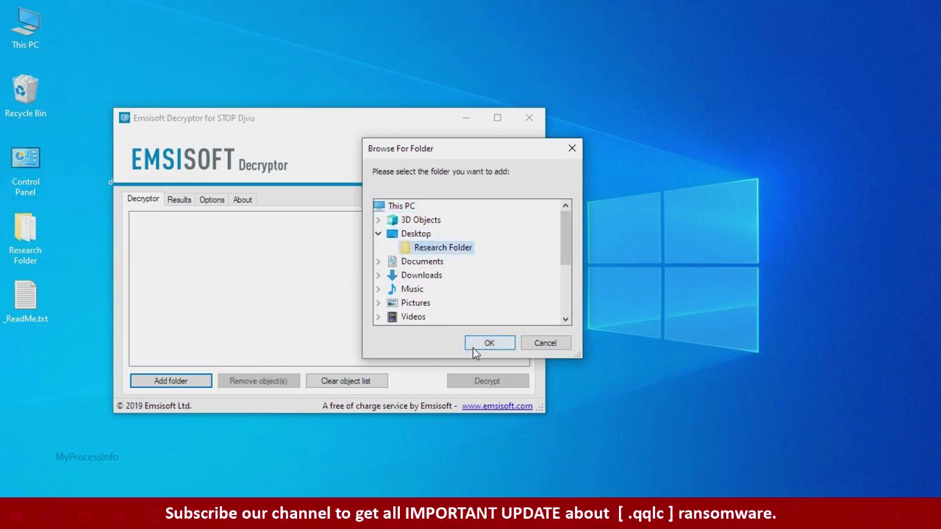
pyautogui.click(473, 346)
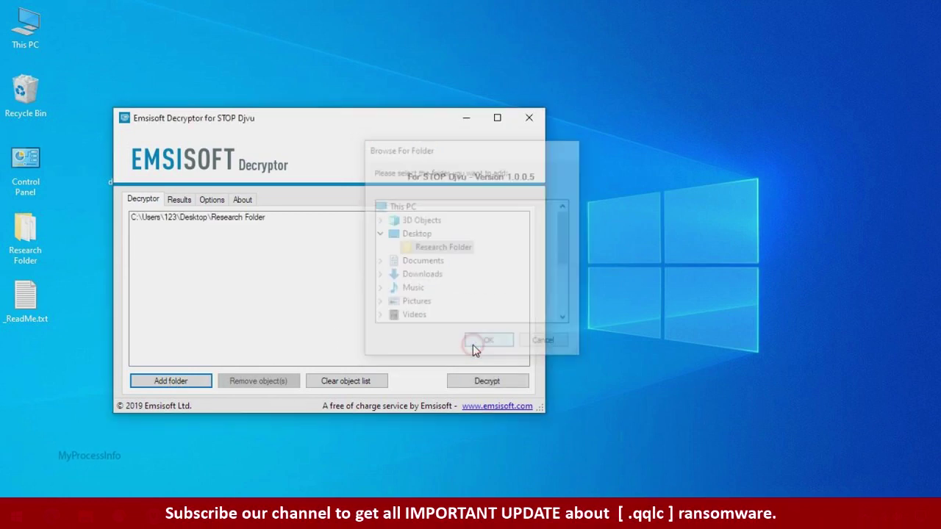
pyautogui.click(487, 383)
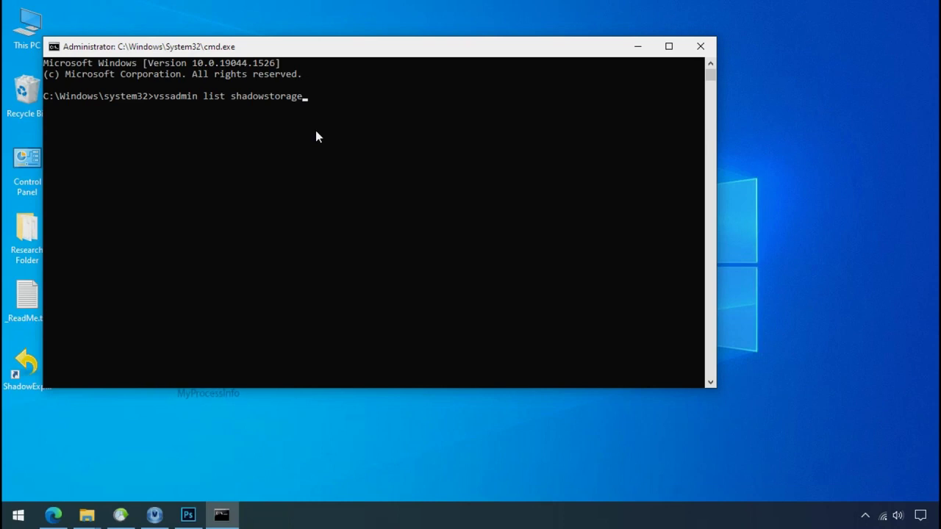
# Run vssadmin list shadowstorage in the administrator Command Prompt to check the shadow copy storage.
pyautogui.press('Return')
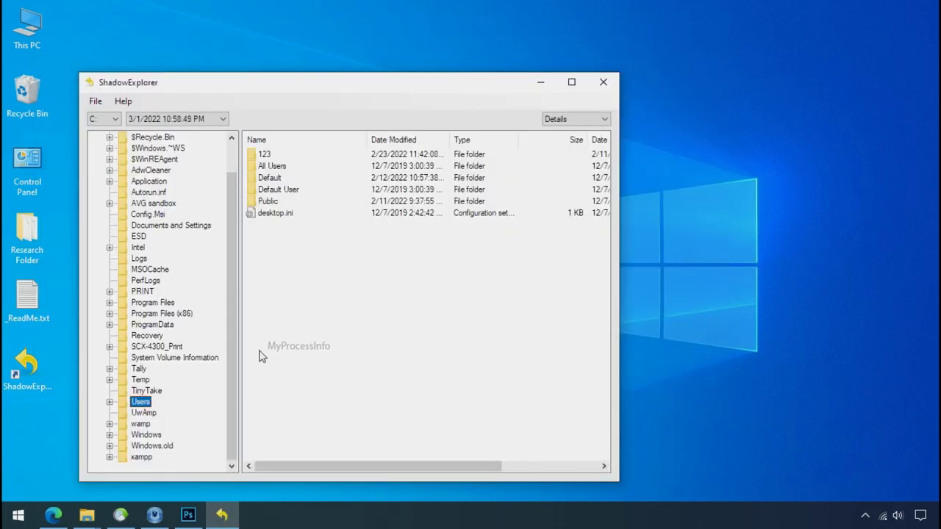
# Open the 123 user's Desktop folder in ShadowExplorer's 3/1/2022 10:58:49 PM snapshot and choose to export Research Folder.
pyautogui.doubleClick(266, 154)
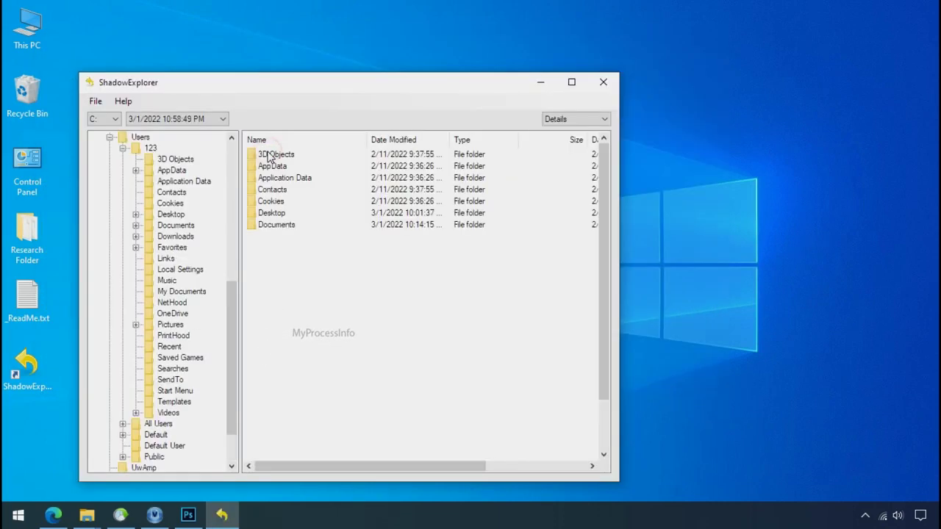
pyautogui.doubleClick(273, 213)
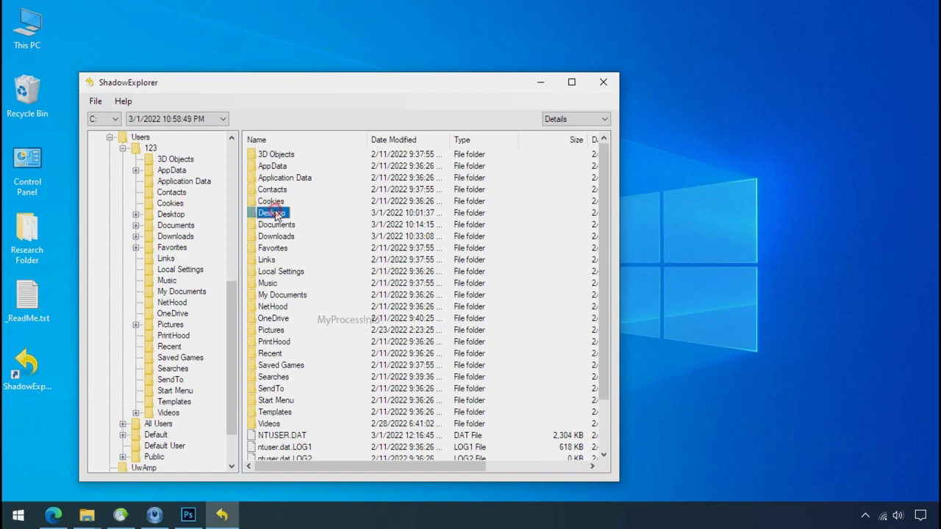
pyautogui.rightClick(296, 156)
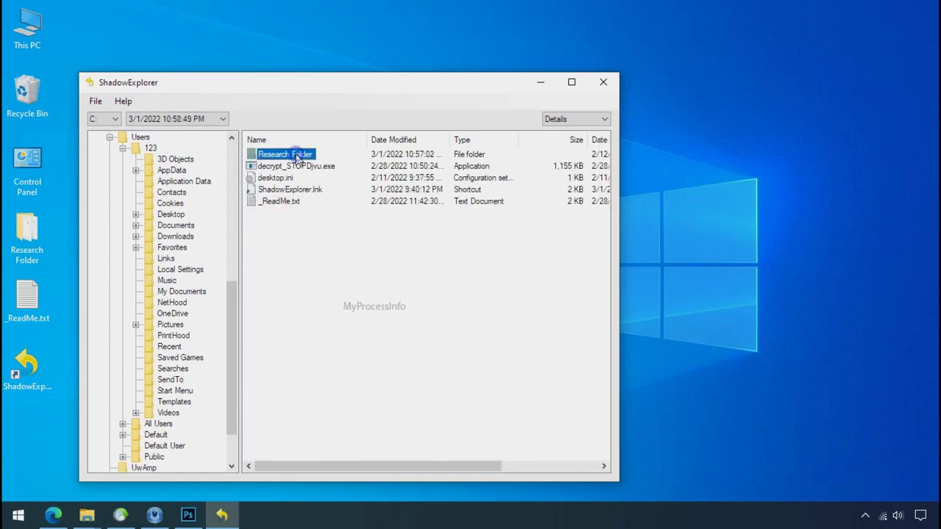
pyautogui.click(310, 169)
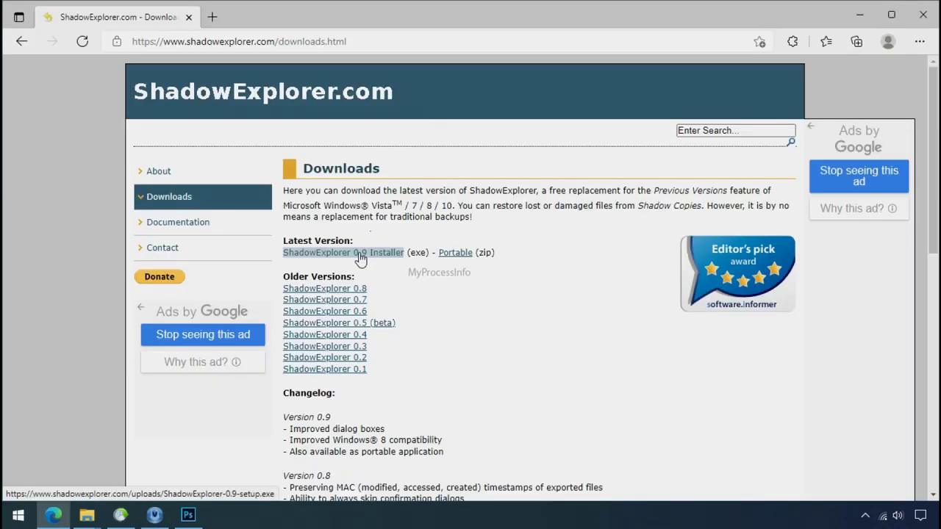
# Download the ShadowExplorer 0.9 Installer from the ShadowExplorer.com downloads page.
pyautogui.click(361, 257)
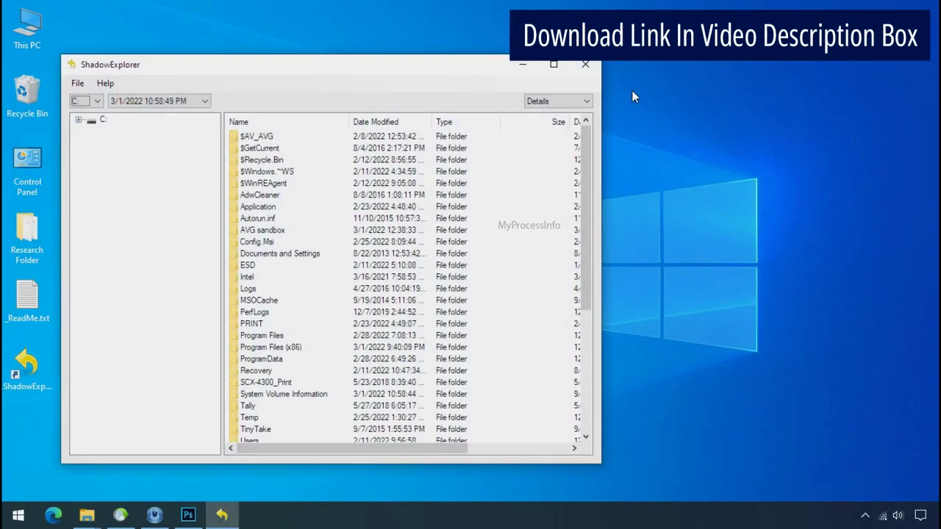
# Select drive C: and the 3/1/2022 10:58:49 PM shadow copy in ShadowExplorer.
pyautogui.click(96, 100)
pyautogui.click(89, 114)
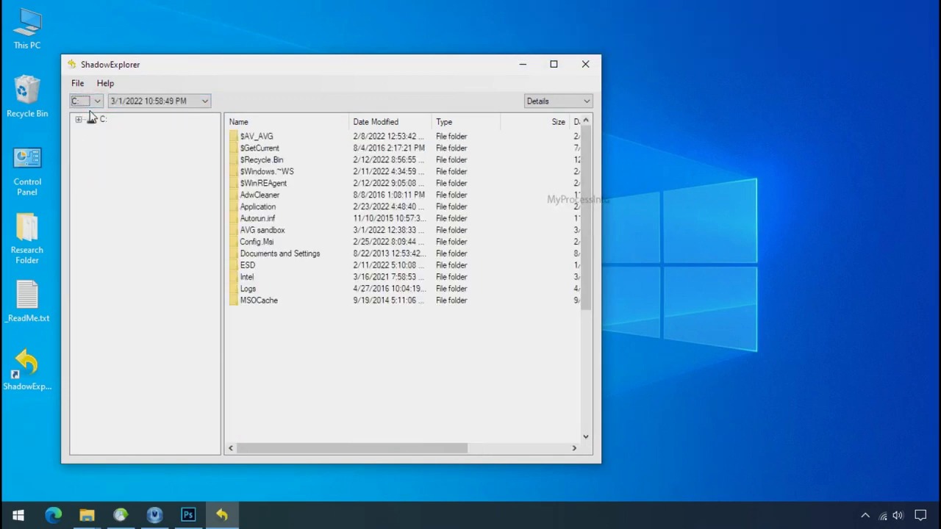
pyautogui.click(179, 103)
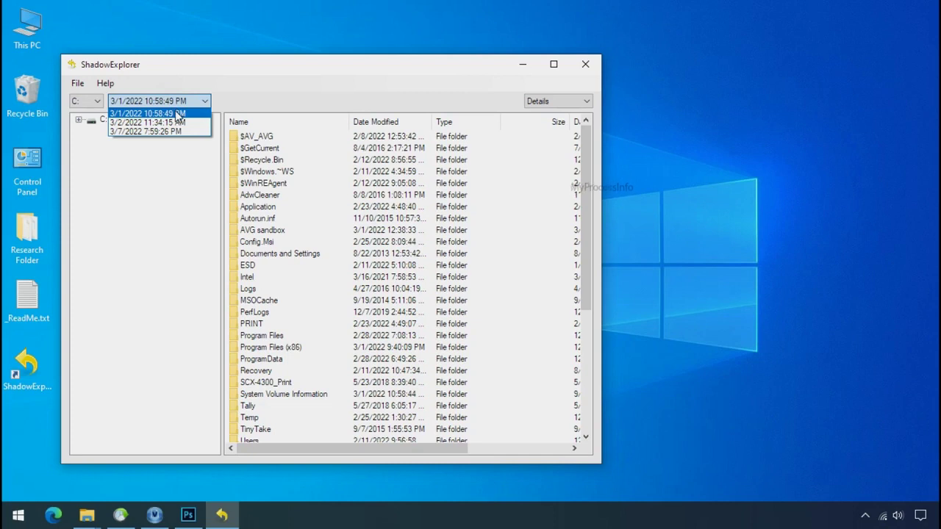
pyautogui.click(170, 114)
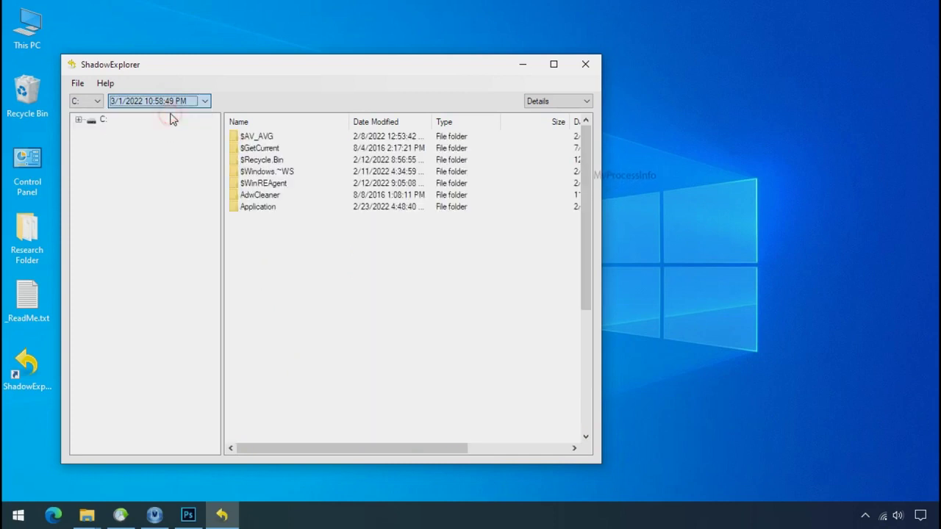
# Expand the C: snapshot and browse through Users and 123 to the Desktop folder.
pyautogui.doubleClick(89, 119)
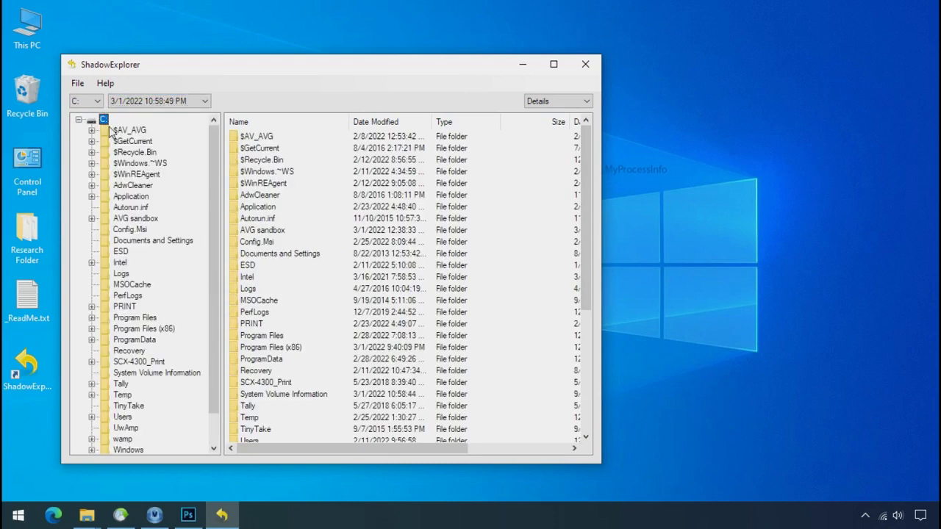
pyautogui.click(122, 417)
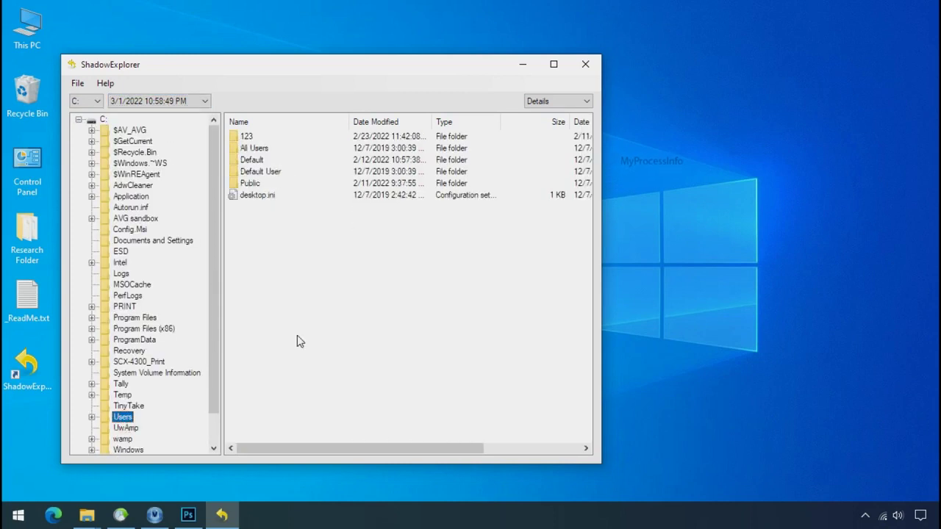
pyautogui.doubleClick(247, 136)
pyautogui.click(255, 196)
pyautogui.doubleClick(256, 197)
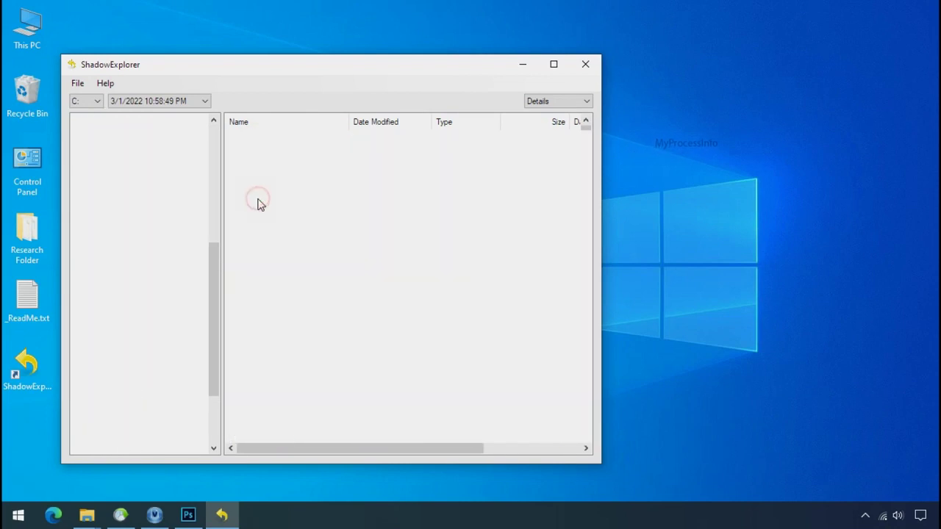
# Export Research Folder from the shadow copy to the Recover folder on Softwares (G:).
pyautogui.click(263, 138)
pyautogui.rightClick(263, 139)
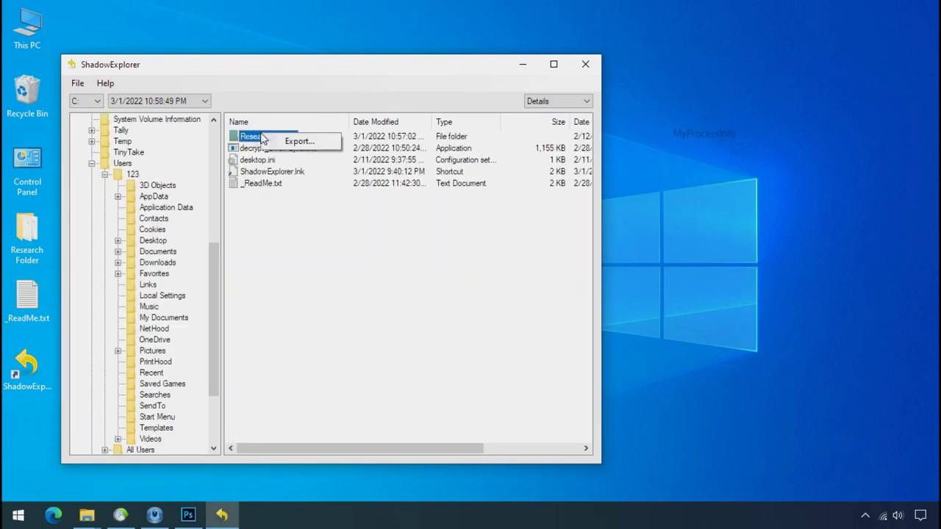
pyautogui.click(282, 147)
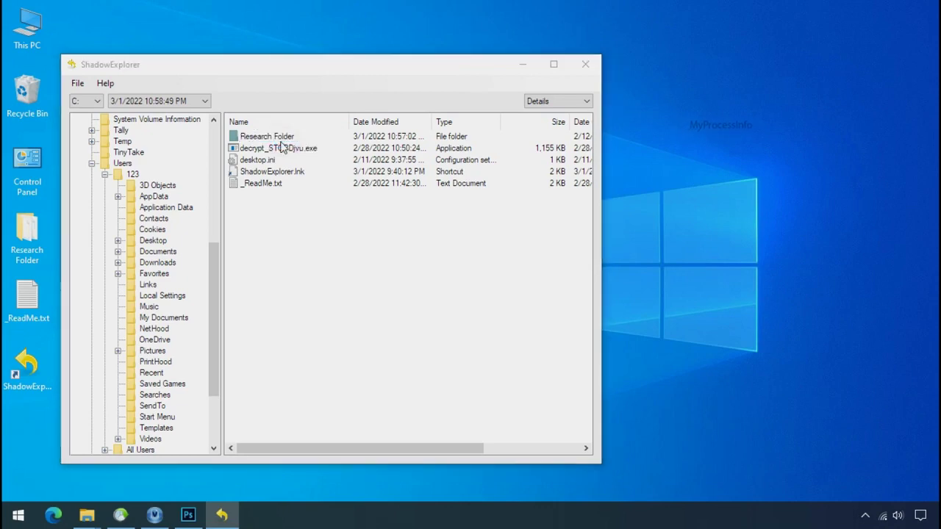
pyautogui.doubleClick(416, 248)
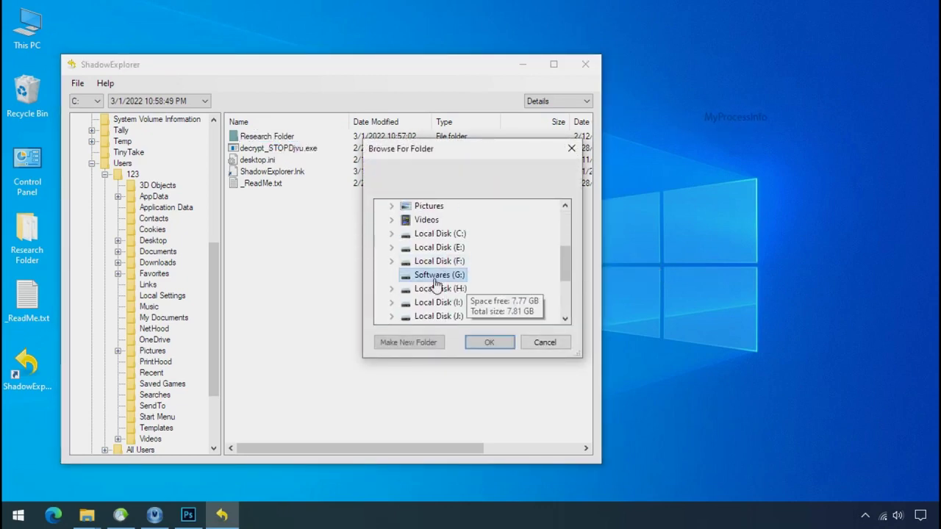
pyautogui.doubleClick(437, 275)
pyautogui.click(441, 288)
pyautogui.click(486, 344)
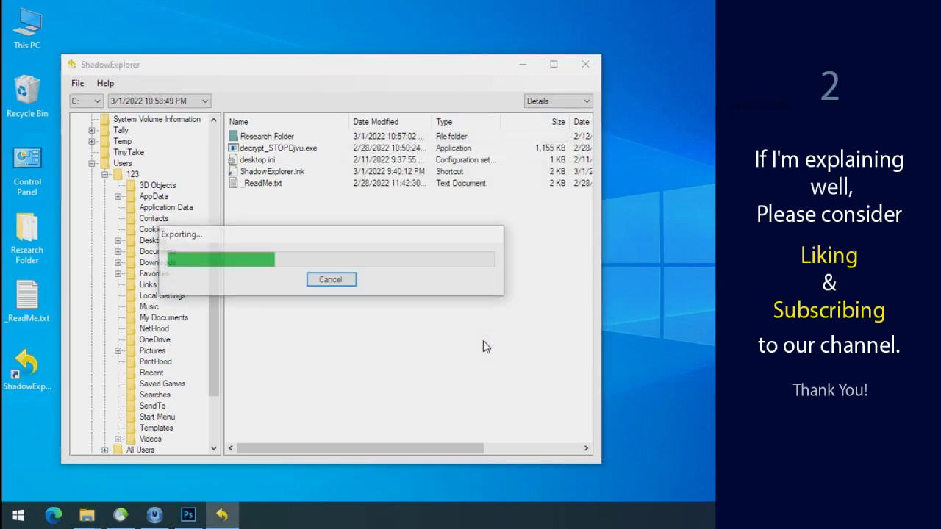
# Minimize ShadowExplorer and open the exported Research Folder inside Recover on Softwares (G:) in File Explorer.
pyautogui.click(523, 64)
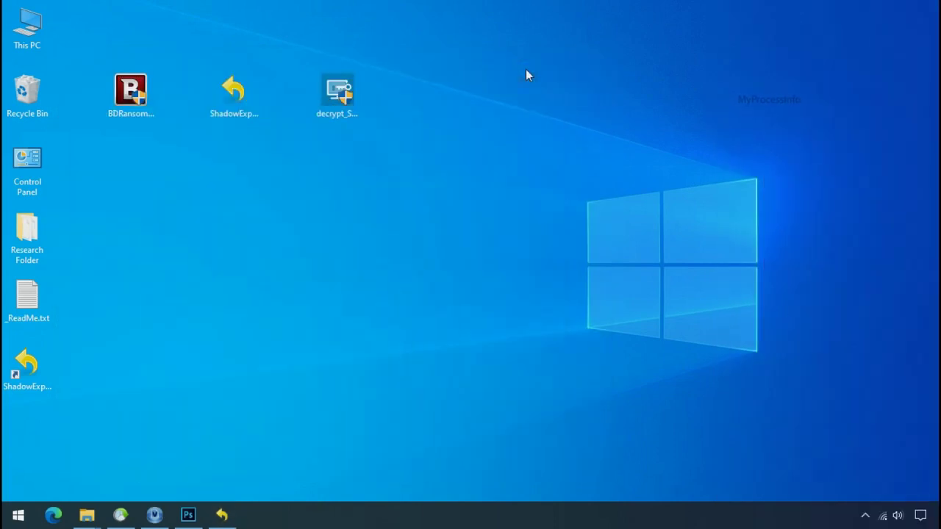
pyautogui.click(87, 516)
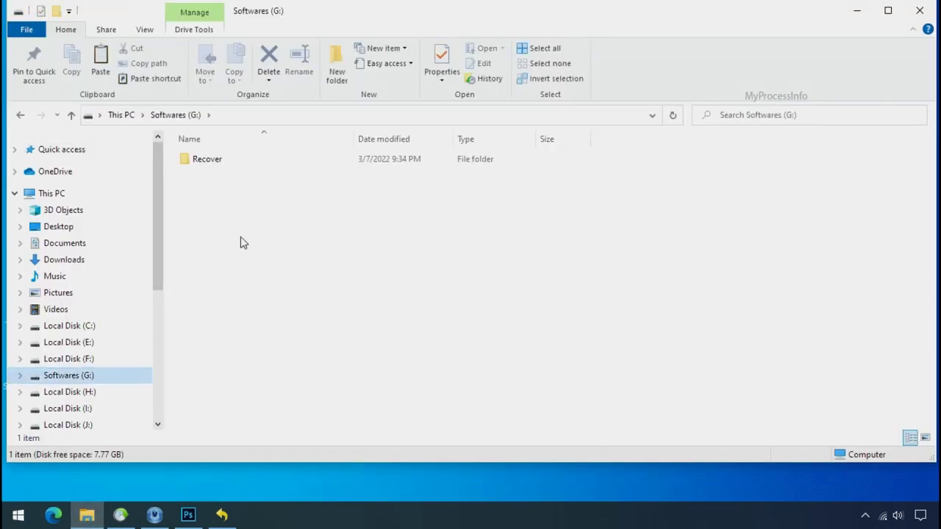
pyautogui.doubleClick(188, 160)
pyautogui.doubleClick(195, 161)
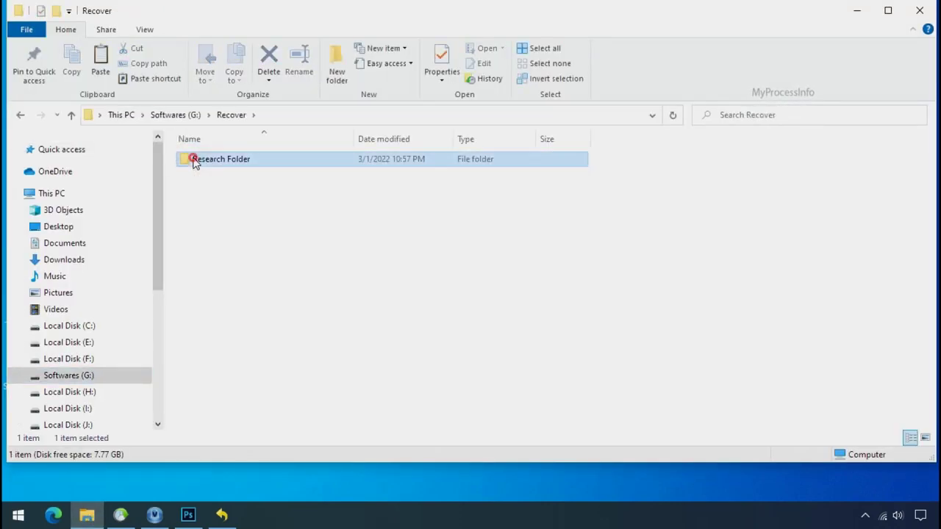
# Check the exported PNG, PDF and XLSX test files in Research Folder and enlarge their icons.
pyautogui.click(205, 159)
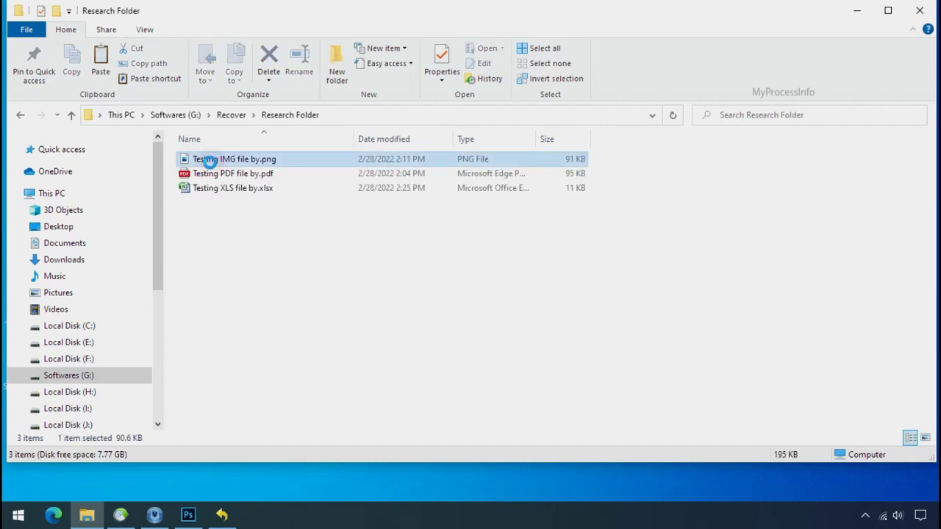
pyautogui.press('Down')
pyautogui.press('Down')
pyautogui.click(245, 160)
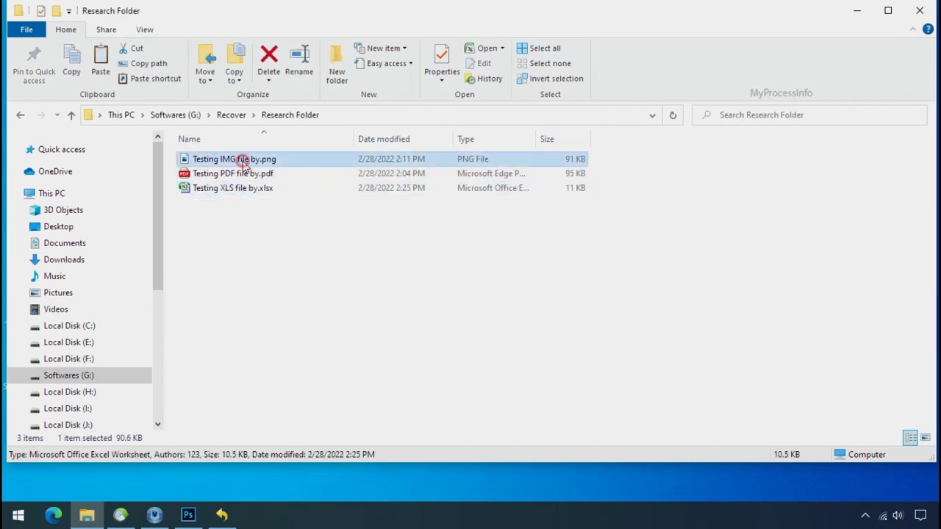
pyautogui.keyDown('ctrl'); pyautogui.scroll(4, 388, 270); pyautogui.keyUp('ctrl')
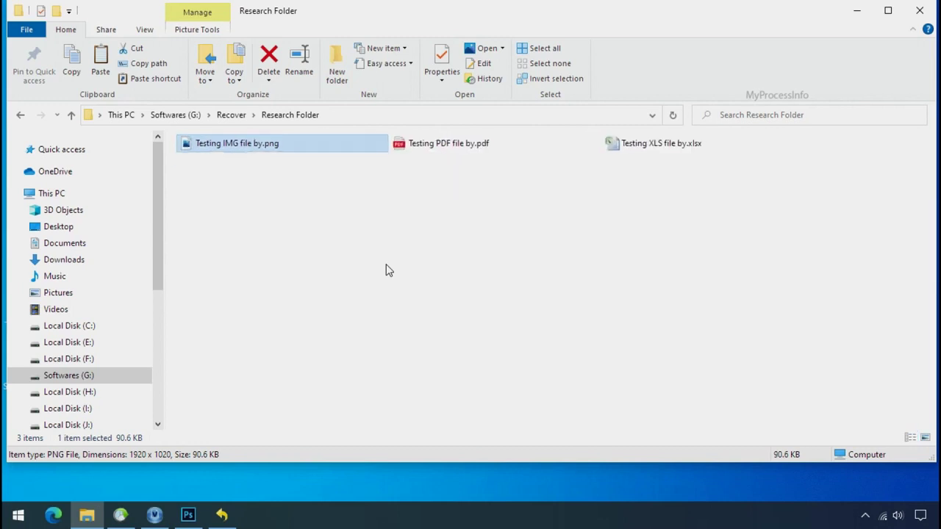
pyautogui.keyDown('ctrl'); pyautogui.scroll(2, 388, 273); pyautogui.keyUp('ctrl')
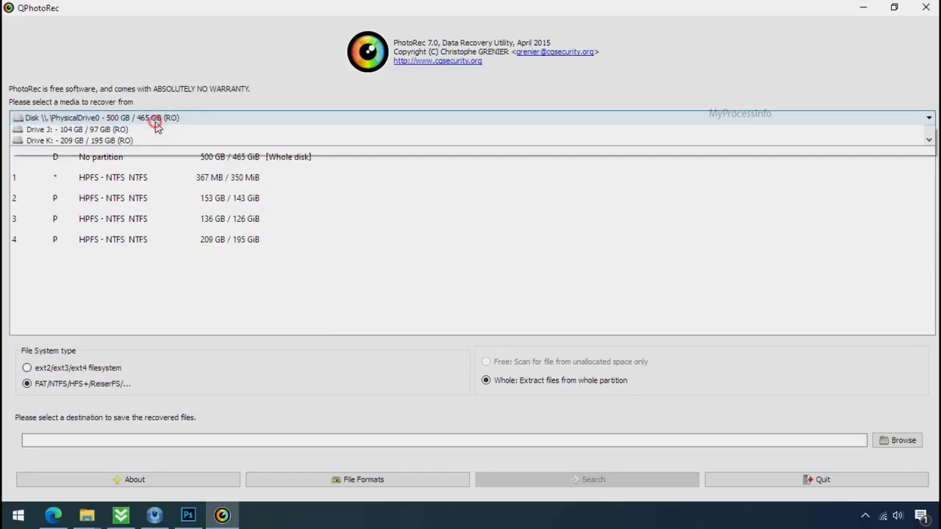
# Look through the drives offered as recovery media in QPhotoRec.
pyautogui.scroll(-1, 165, 175)
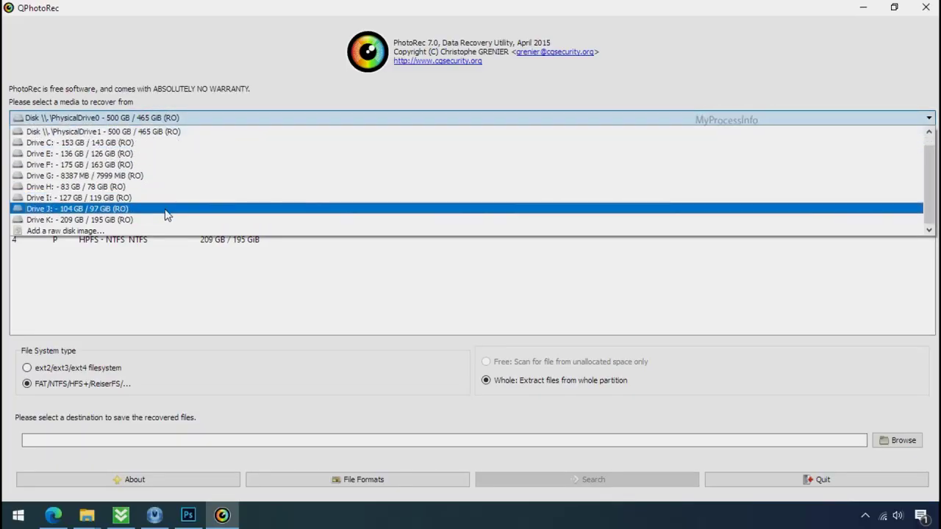
pyautogui.click(247, 76)
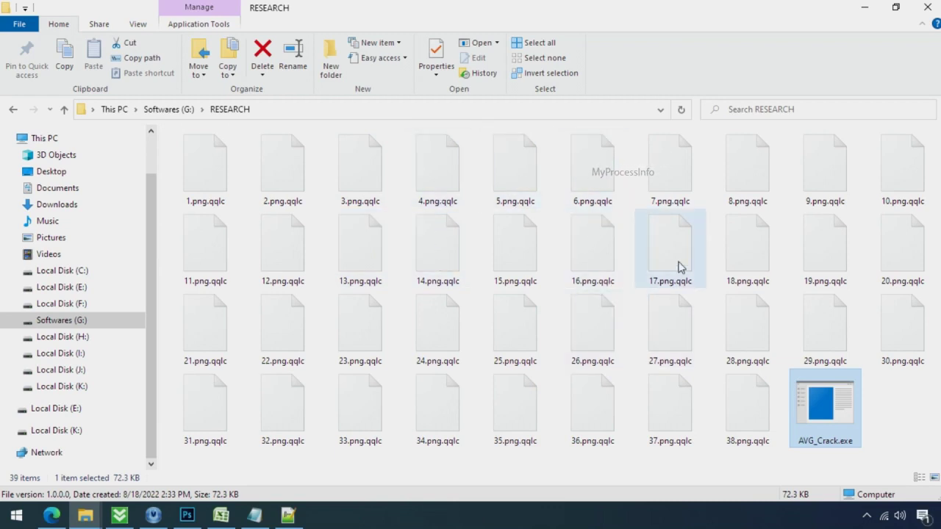
# Rename the encrypted file 16.png.qqlc in the RESEARCH folder on drive G: as 16.png.
pyautogui.click(607, 266)
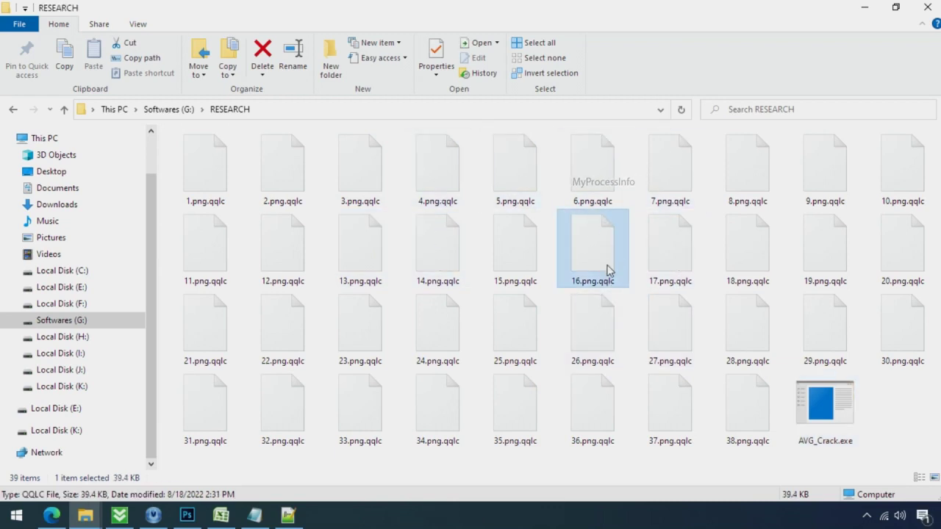
pyautogui.click(604, 285)
pyautogui.moveTo(603, 281); pyautogui.dragTo(624, 293)
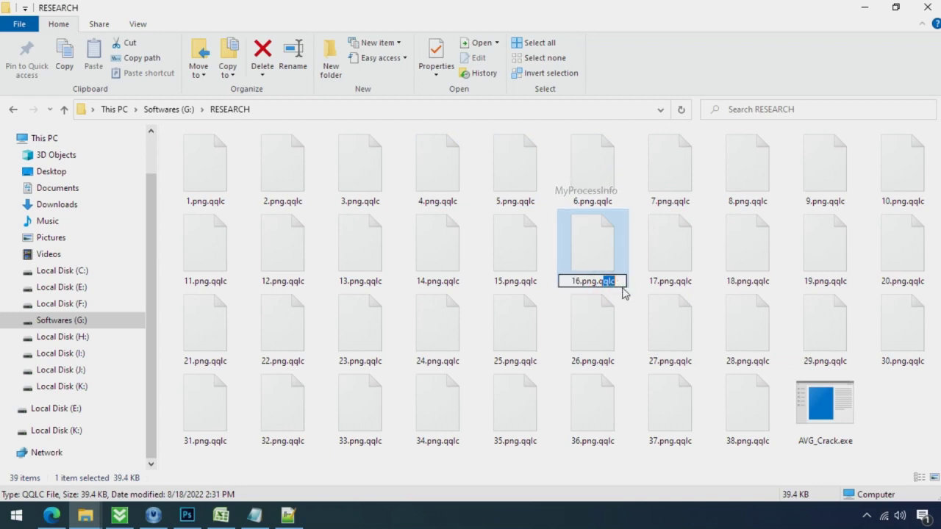
pyautogui.press('BackSpace')
pyautogui.press('BackSpace')
pyautogui.press('BackSpace')
pyautogui.press('Return')
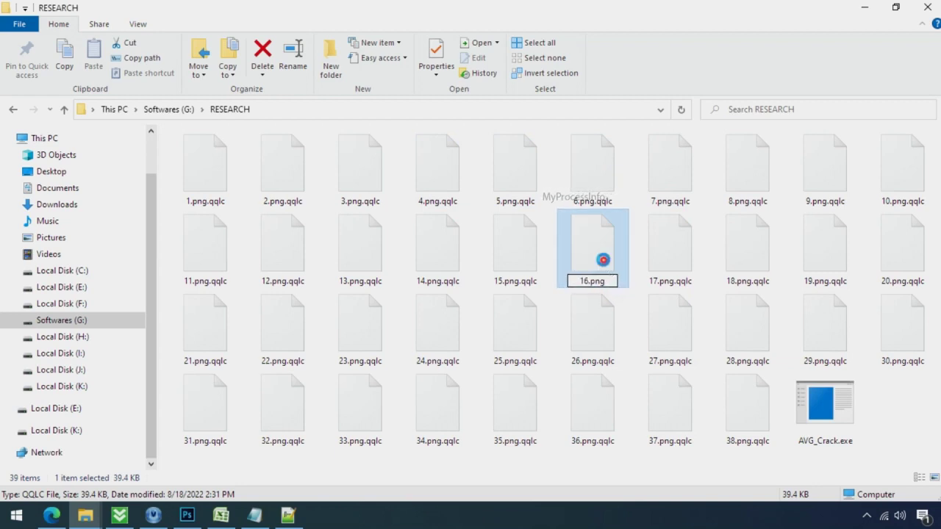
pyautogui.click(541, 263)
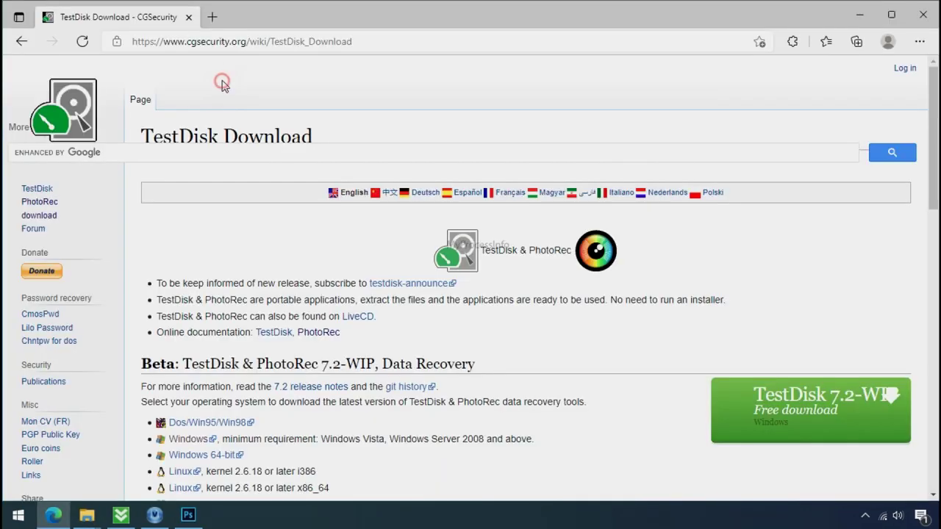
# View the TestDisk Download page on cgsecurity.org and close the browser.
pyautogui.click(208, 43)
pyautogui.click(234, 81)
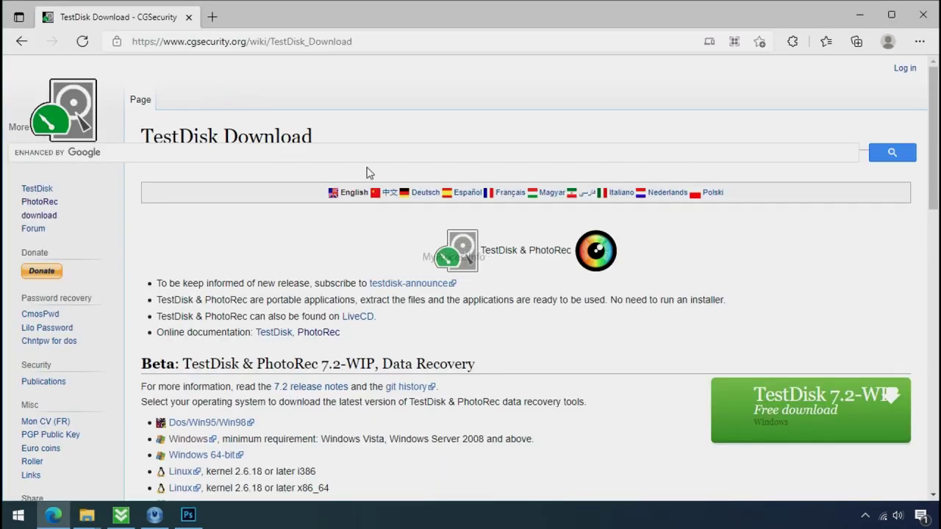
pyautogui.click(924, 14)
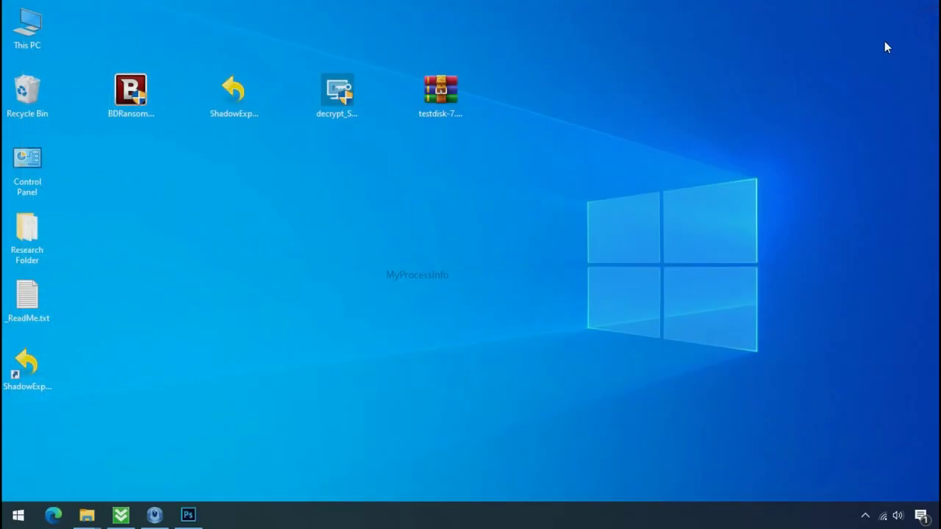
# Extract testdisk-7.0.win.zip into its own folder on the desktop and run qphotorec_win.exe from testdisk-7.0.
pyautogui.rightClick(456, 112)
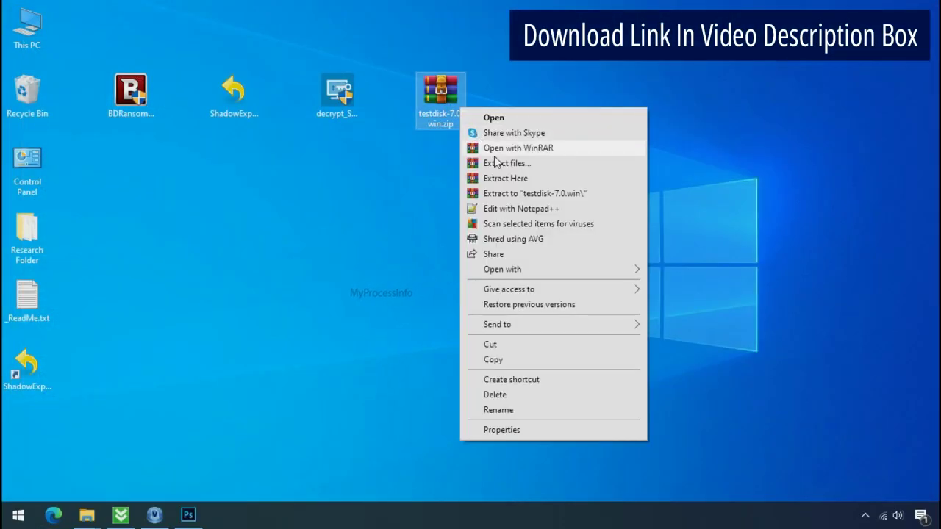
pyautogui.click(520, 195)
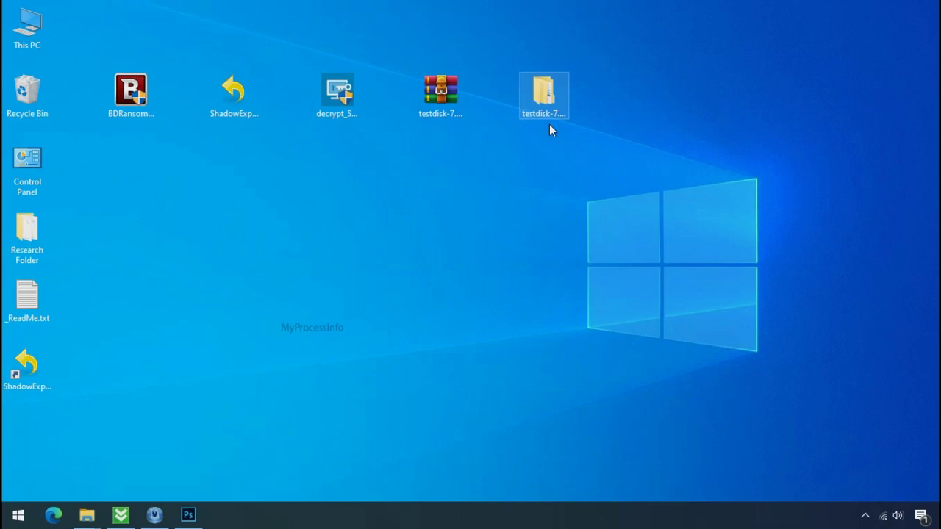
pyautogui.doubleClick(551, 128)
pyautogui.doubleClick(221, 157)
pyautogui.scroll(-4, 263, 323)
pyautogui.click(263, 324)
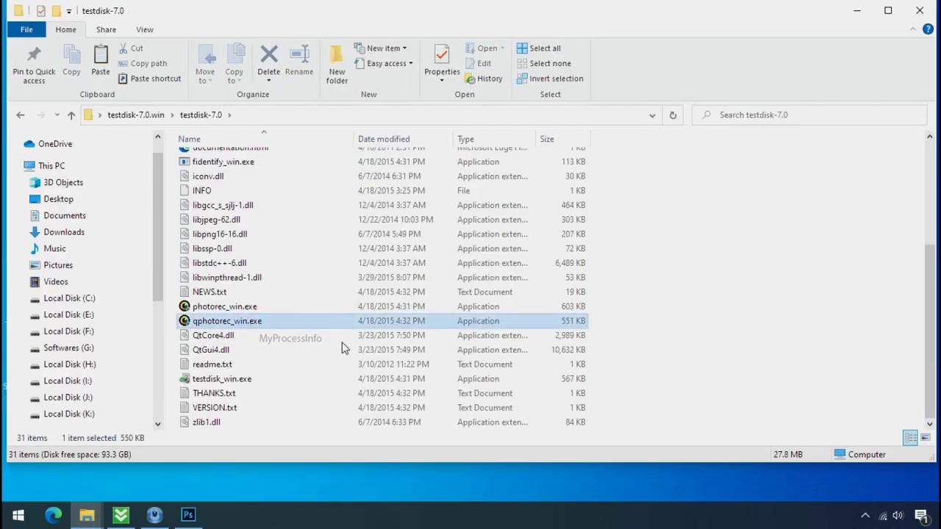
pyautogui.click(226, 324)
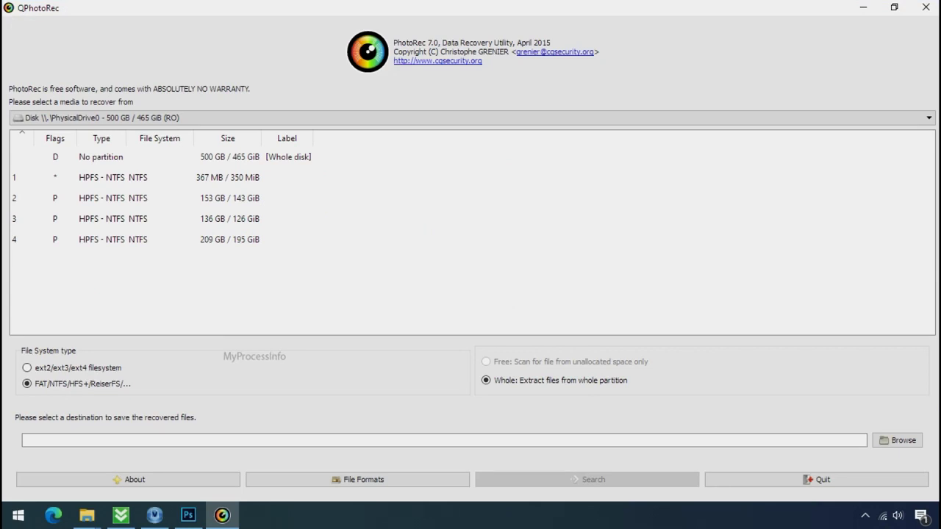
# Select drive C: and its NTFS partition as the recovery source and deselect all file formats.
pyautogui.click(189, 118)
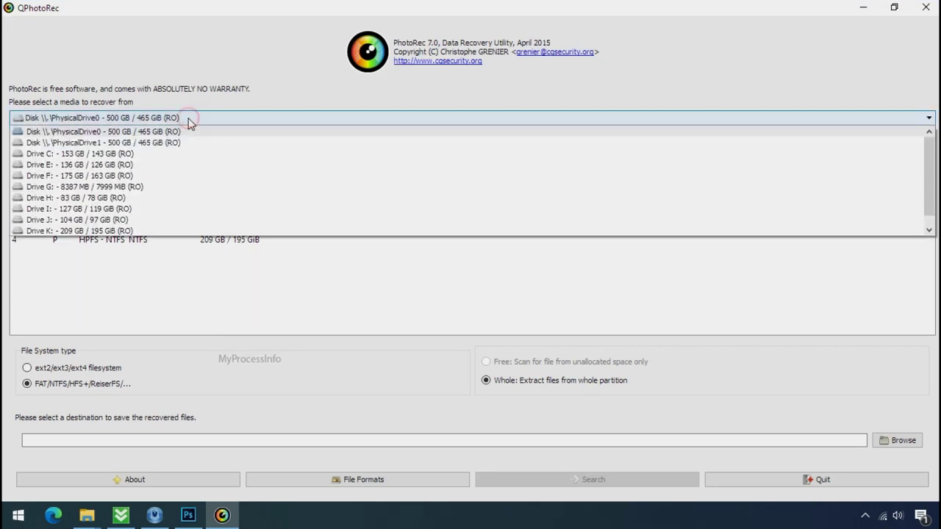
pyautogui.click(195, 152)
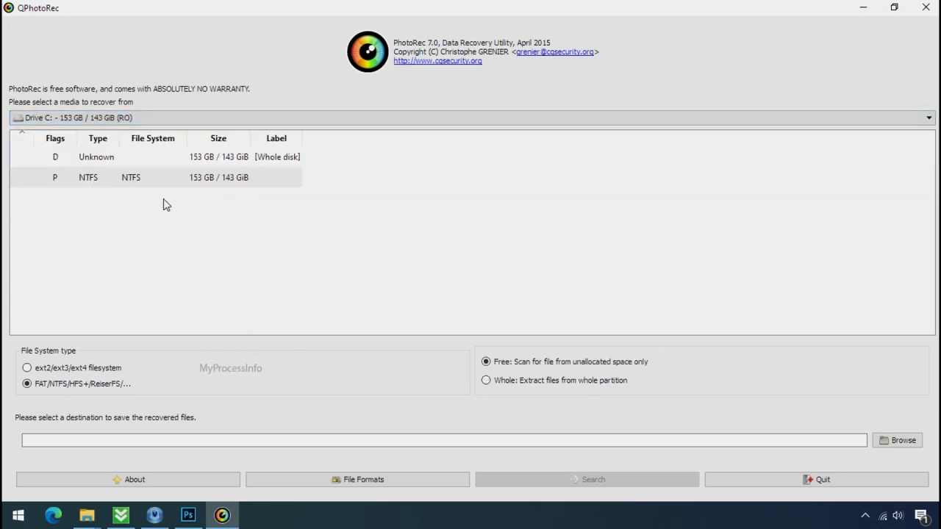
pyautogui.click(345, 482)
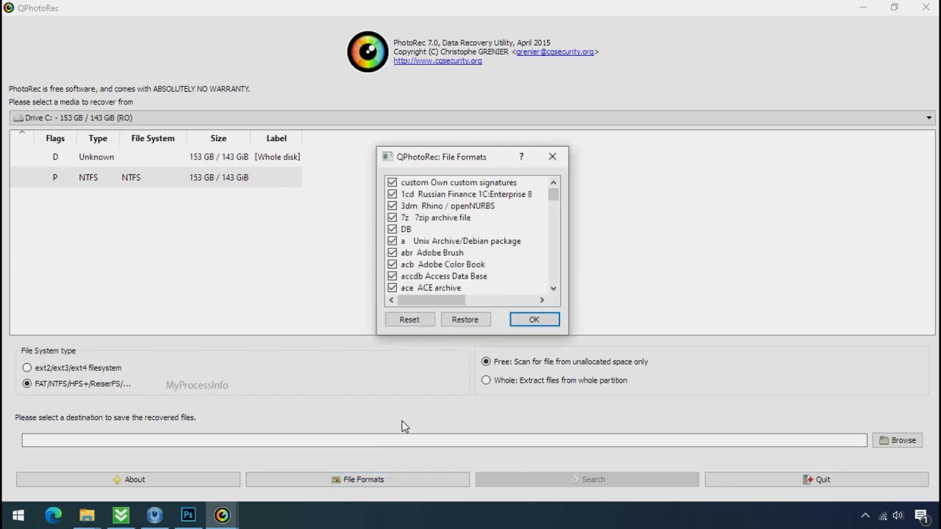
pyautogui.click(420, 321)
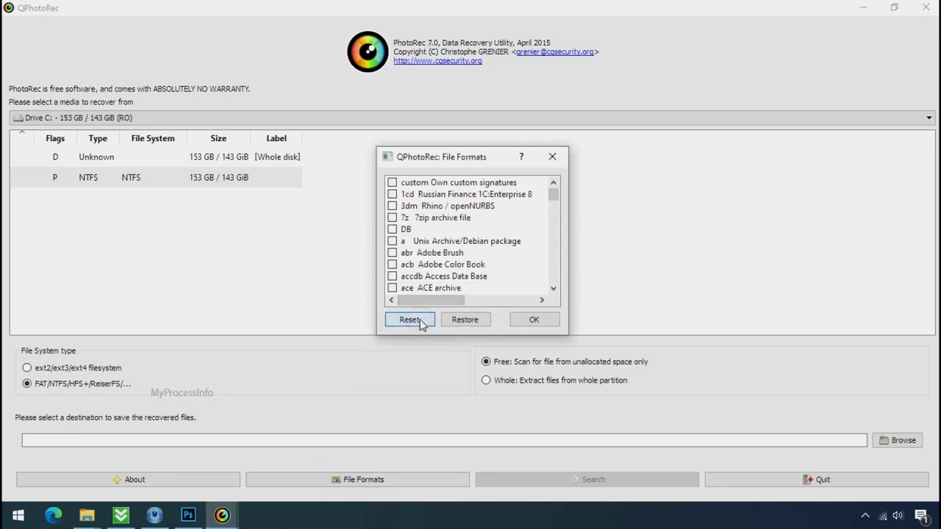
# Enable the jpg, pdf and png file formats for recovery and accept the selection.
pyautogui.click(423, 268)
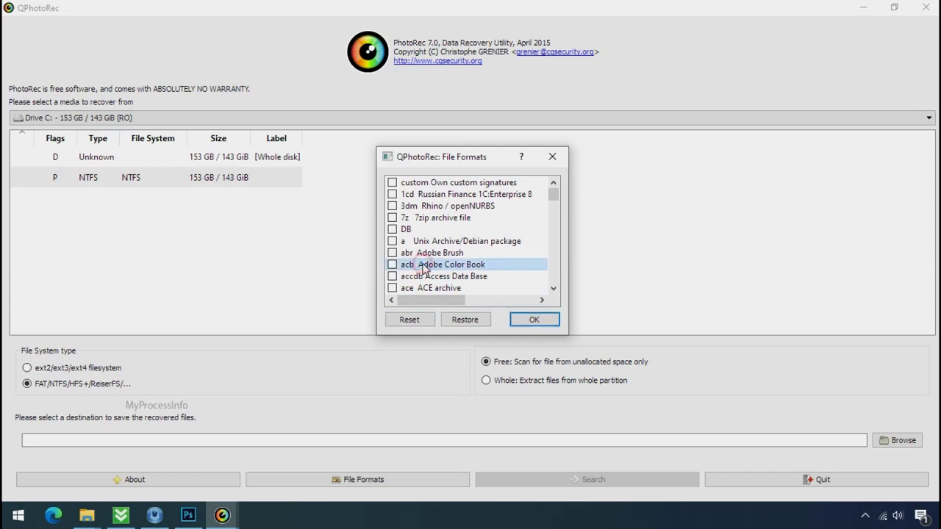
pyautogui.press('j')
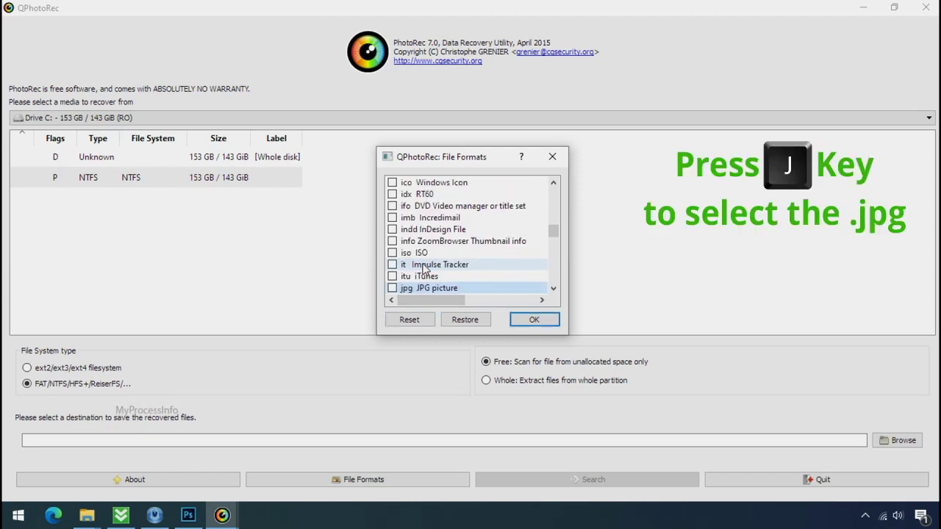
pyautogui.scroll(-1, 423, 269)
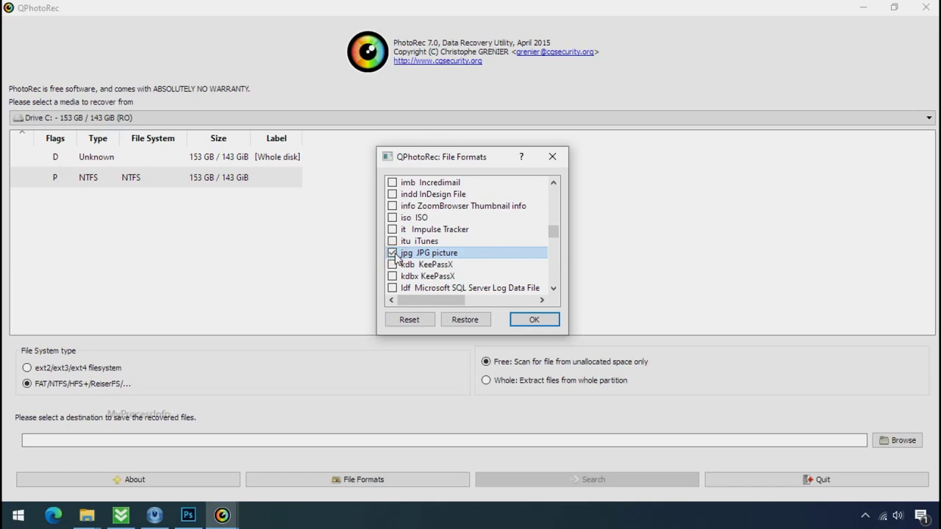
pyautogui.press('p')
pyautogui.scroll(-2, 433, 233)
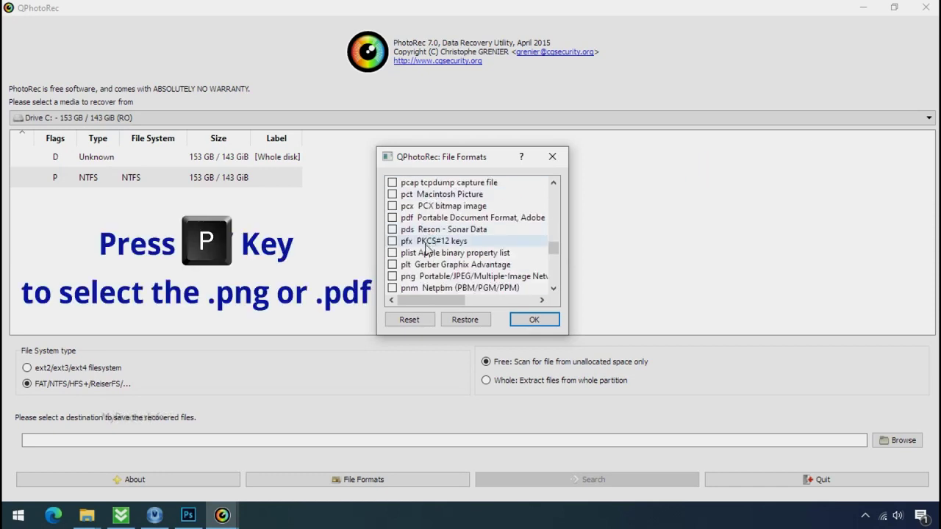
pyautogui.click(393, 277)
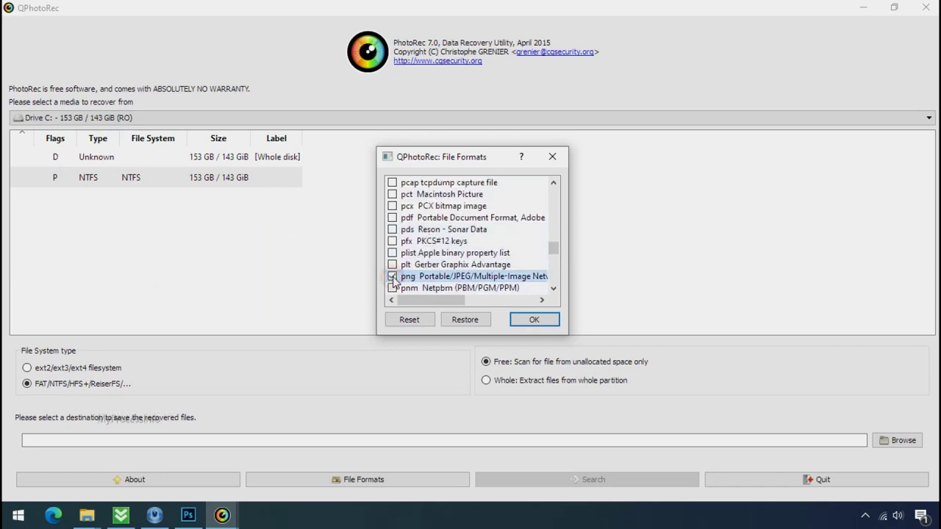
pyautogui.click(530, 324)
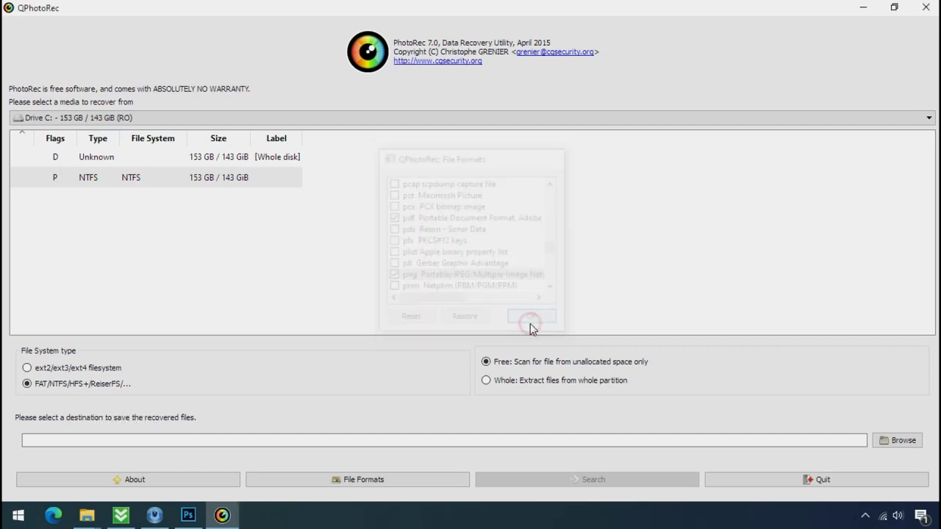
# Create a folder named Recovery on Softwares (G:), use it as the destination for recovered files, and start the search.
pyautogui.click(914, 440)
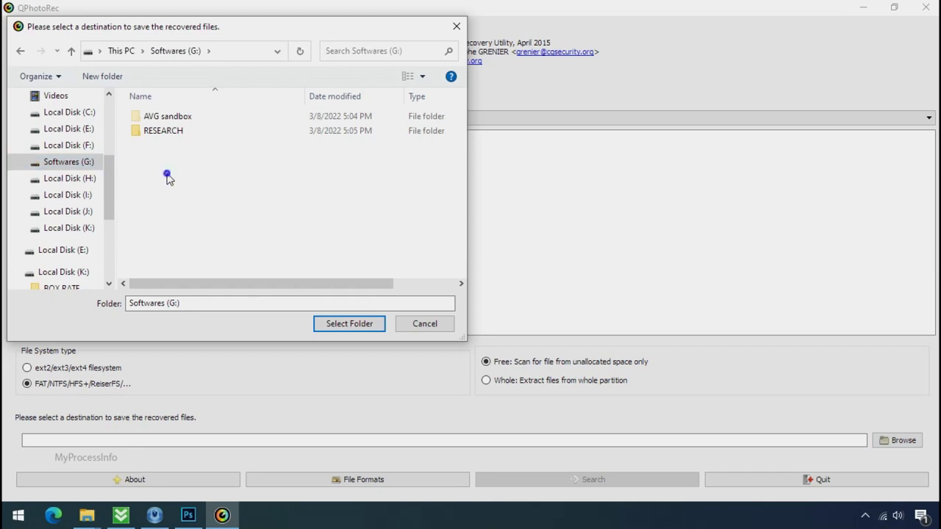
pyautogui.rightClick(169, 177)
pyautogui.moveTo(323, 335)
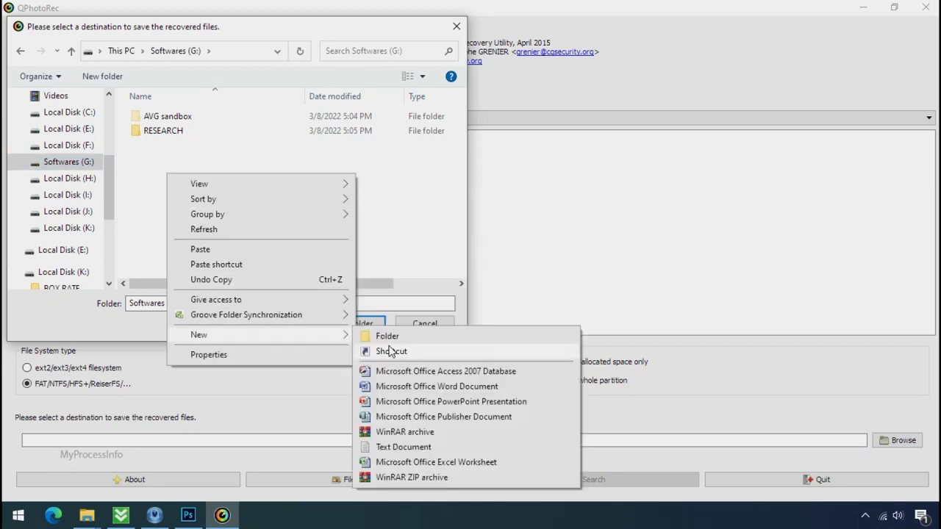
pyautogui.click(387, 337)
pyautogui.write('Recovery')
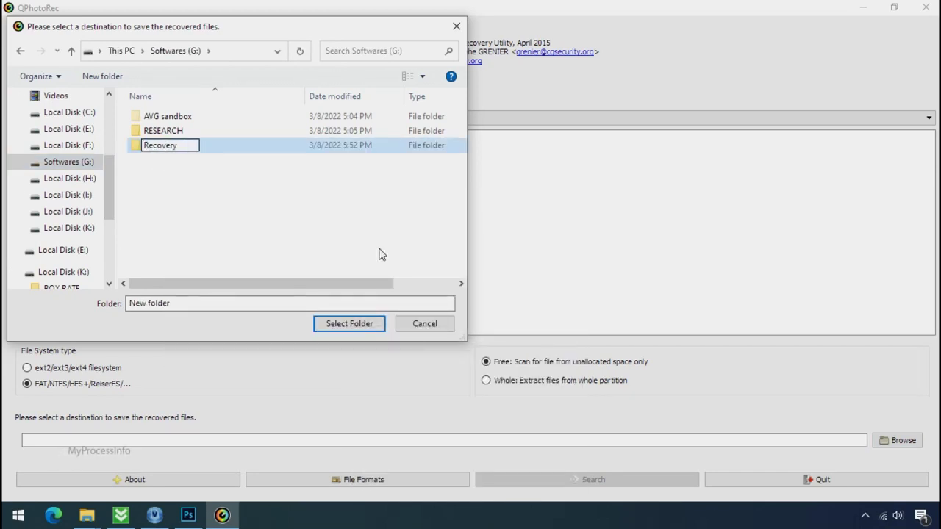
pyautogui.press('Return')
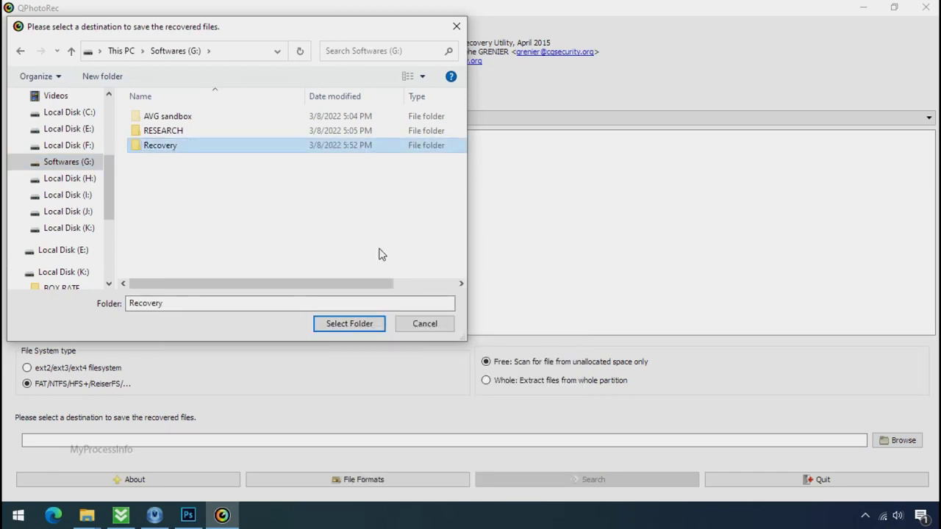
pyautogui.click(349, 328)
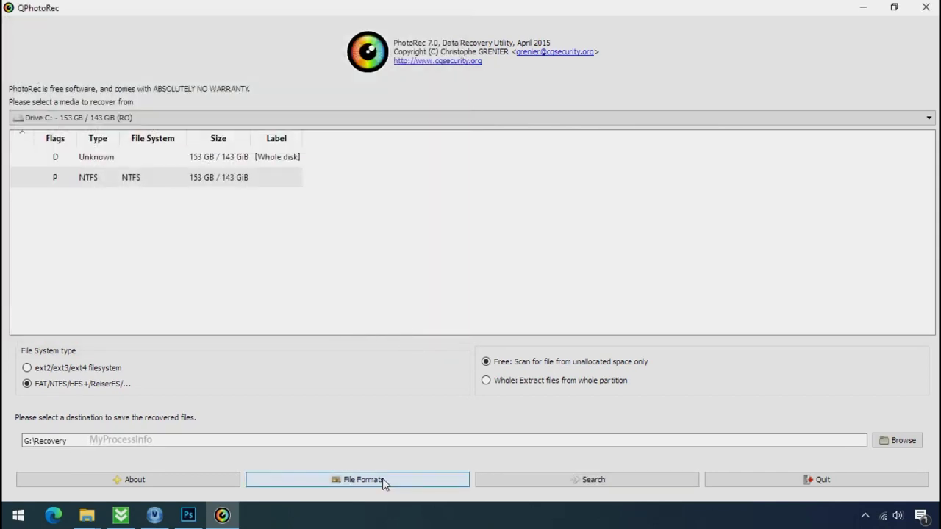
pyautogui.click(593, 482)
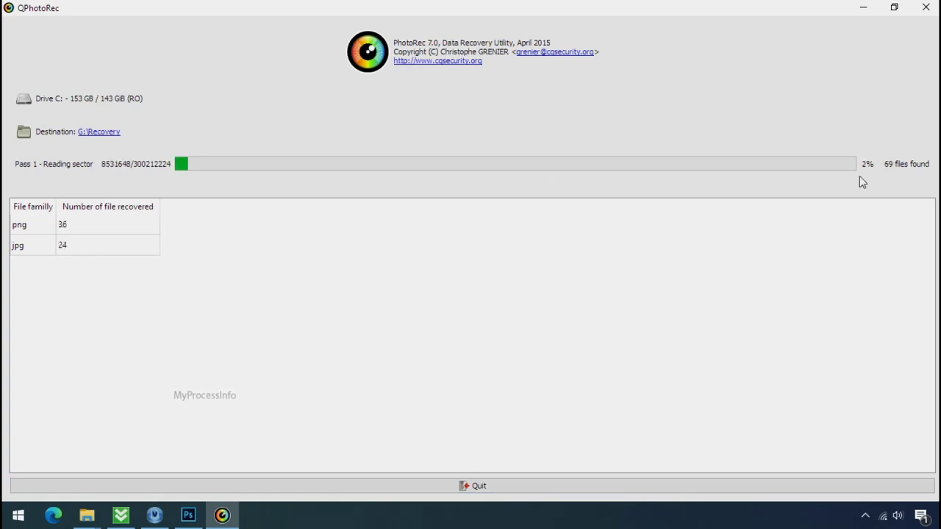
# Shrink the QPhotoRec window and look through the recovered files in the recup_dir folders of G:\Recovery, including recup_dir.3.
pyautogui.click(894, 9)
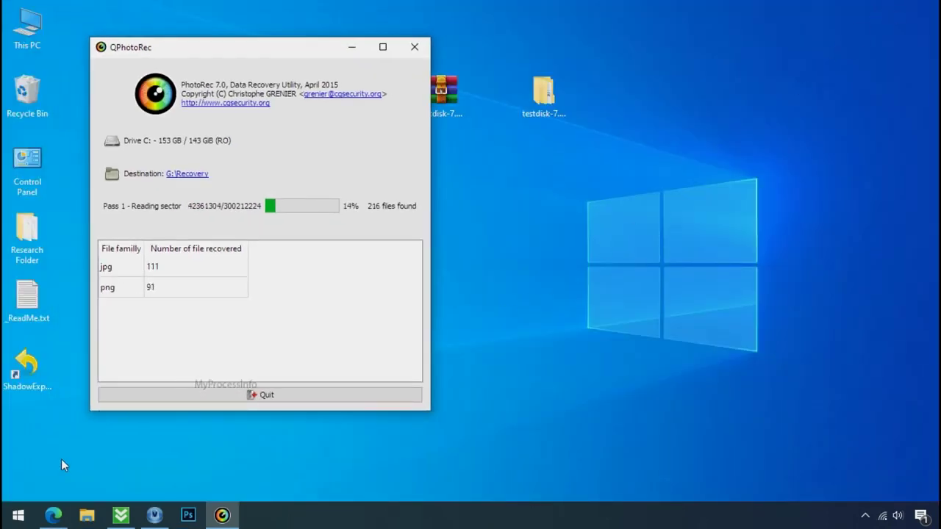
pyautogui.click(87, 515)
pyautogui.doubleClick(212, 160)
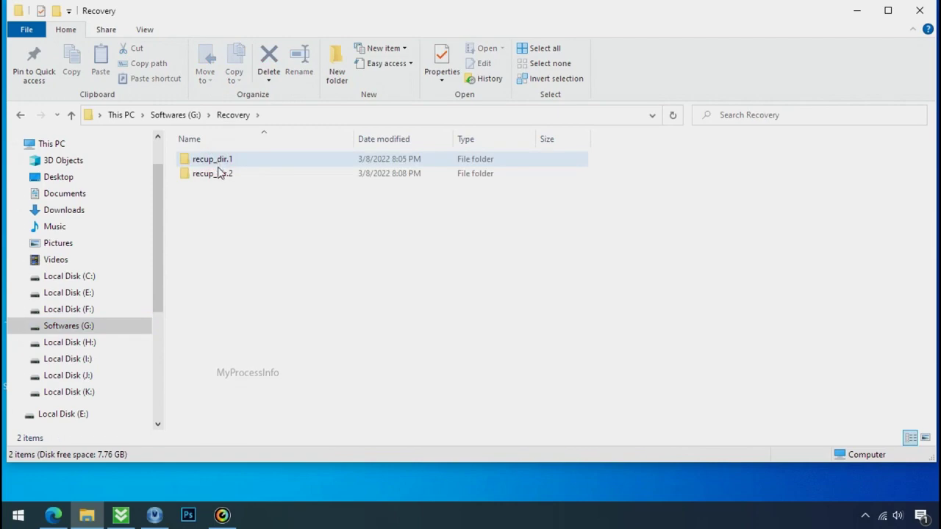
pyautogui.doubleClick(219, 172)
pyautogui.scroll(-5, 363, 253)
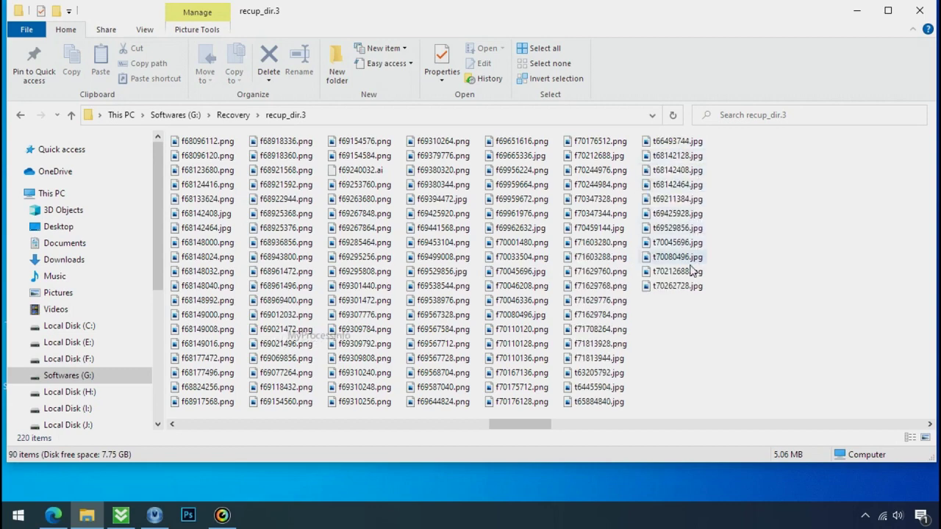
pyautogui.scroll(-5, 680, 304)
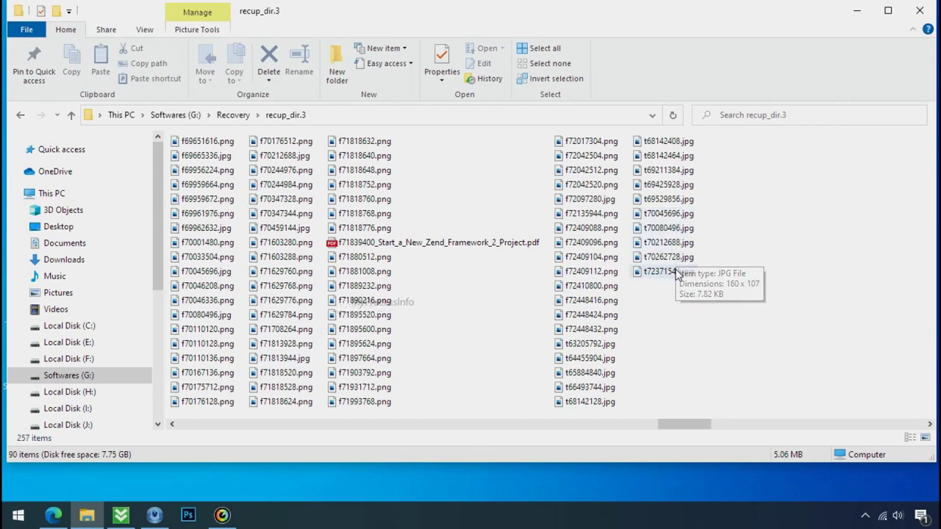
pyautogui.scroll(-5, 670, 324)
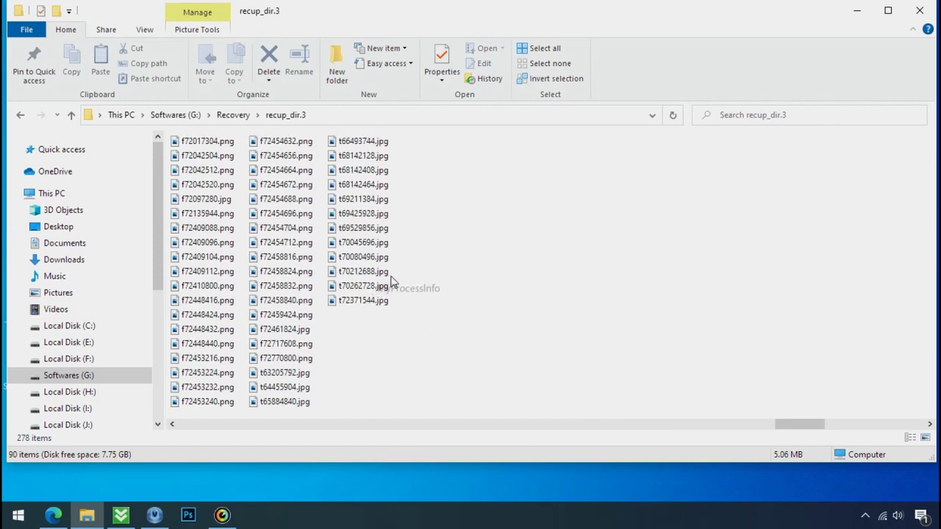